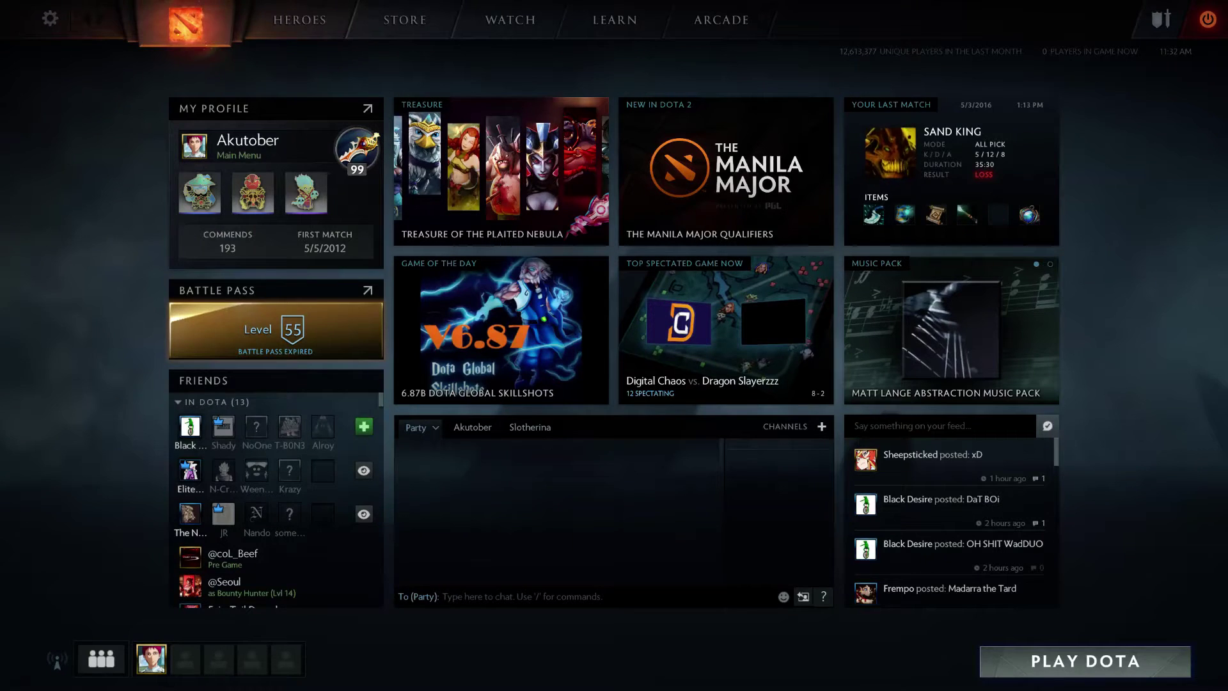
- Start a solo practice bot match with medium bots on the Radiant team
{"action": "left_click", "coordinate": [1085, 662]}
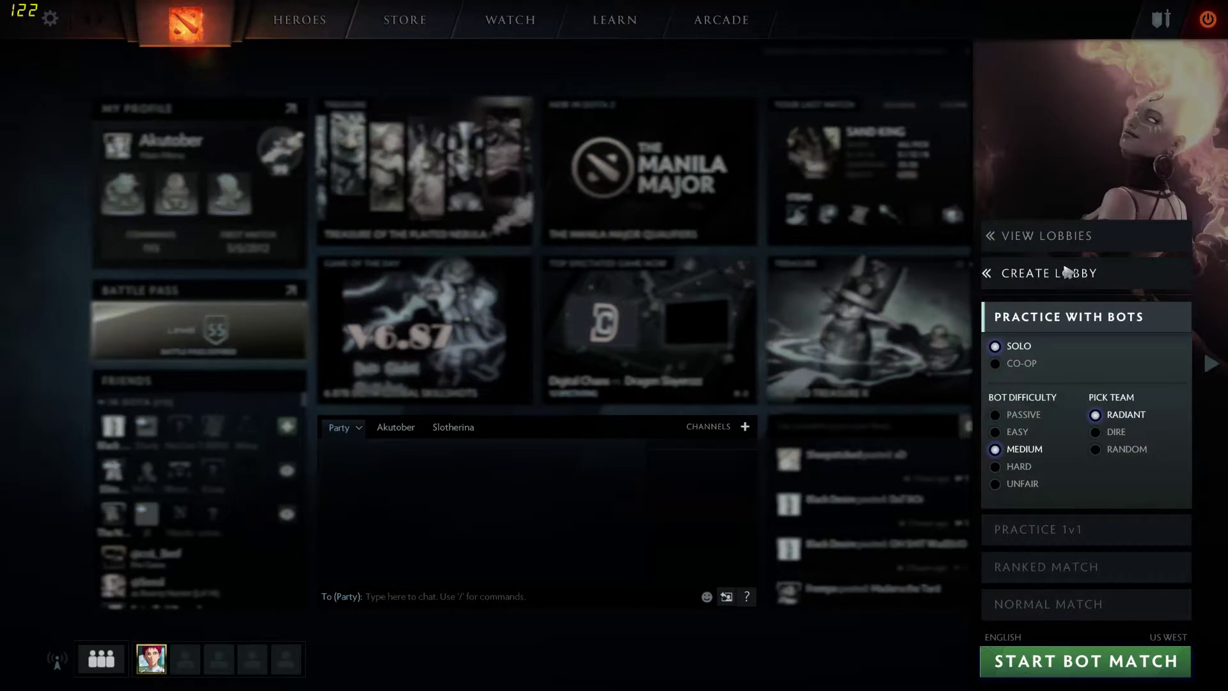
{"action": "left_click", "coordinate": [1070, 665]}
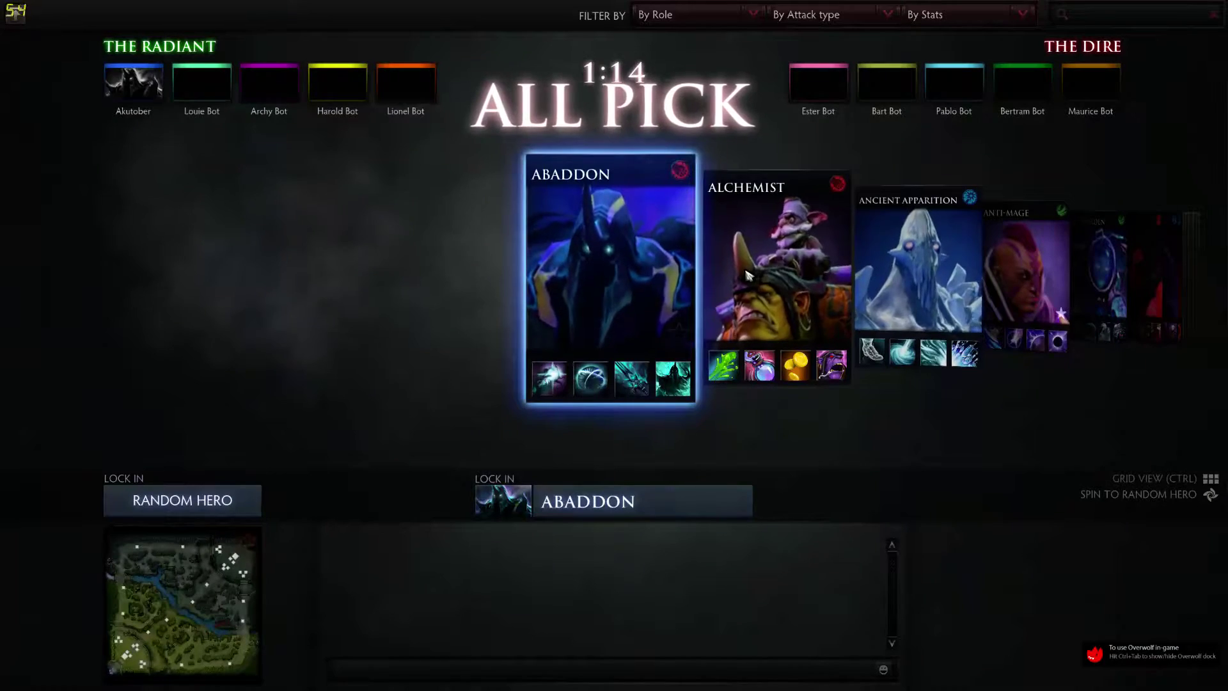
- Browse through the hero cards one by one from Abaddon as far as Bane
{"action": "left_click", "coordinate": [747, 278]}
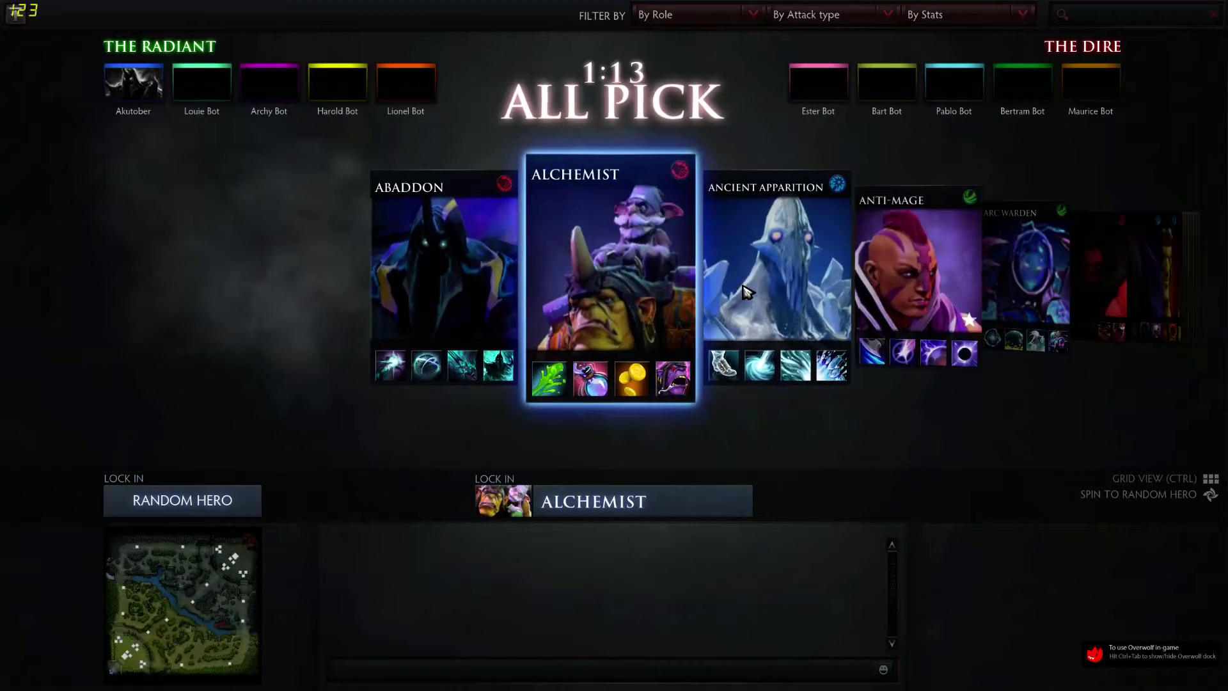
{"action": "left_click", "coordinate": [747, 292]}
{"action": "left_click", "coordinate": [747, 291]}
{"action": "left_click", "coordinate": [747, 292]}
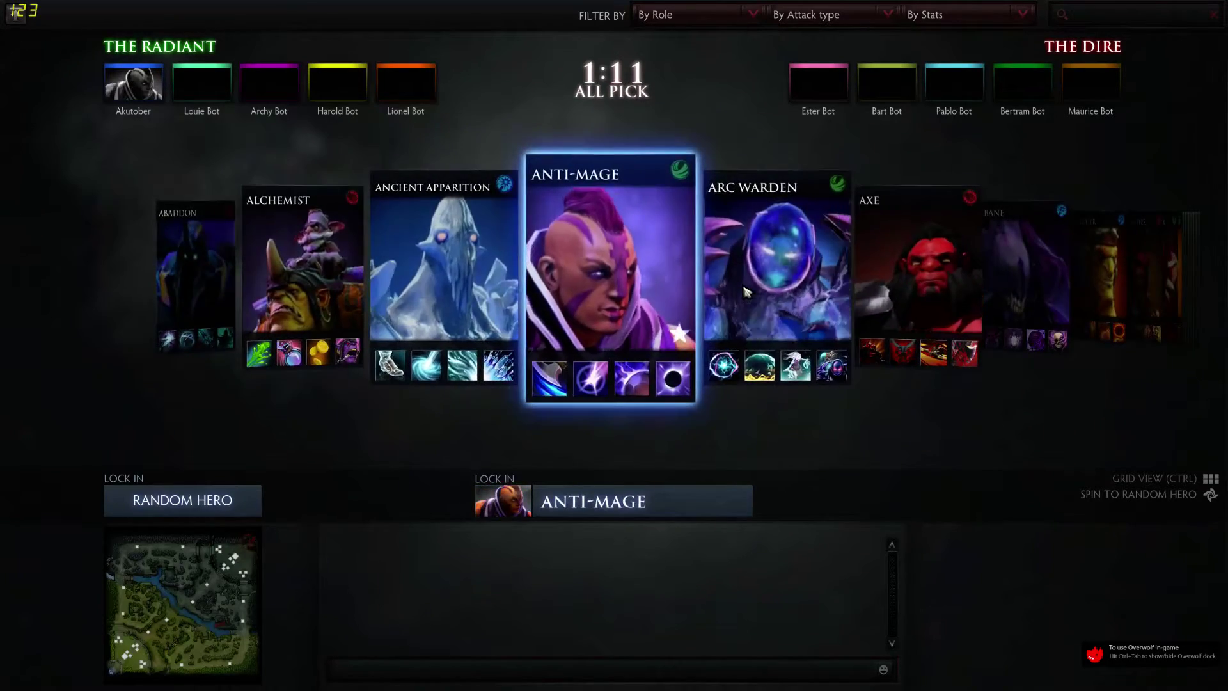
{"action": "left_click", "coordinate": [747, 292]}
{"action": "left_click", "coordinate": [747, 291]}
{"action": "left_click", "coordinate": [747, 292]}
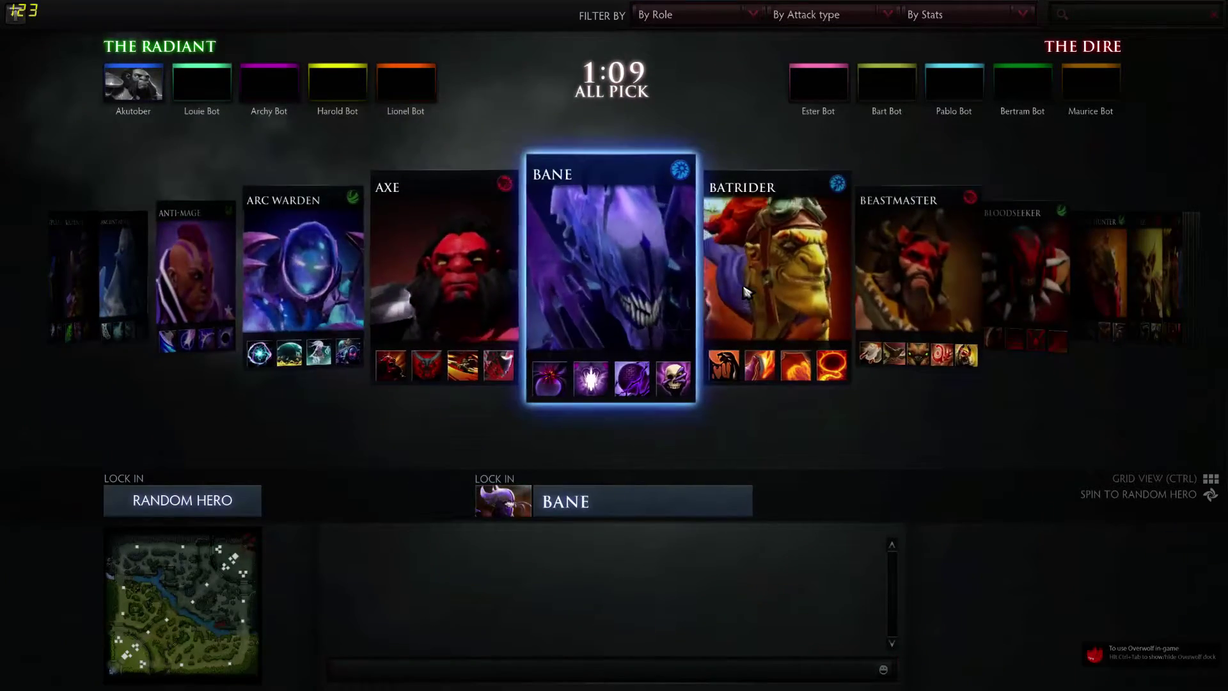
- Switch hero selection to the grid view, nudge a top-row hero card in grid customization, and accept the layout
{"action": "key", "text": "ctrl"}
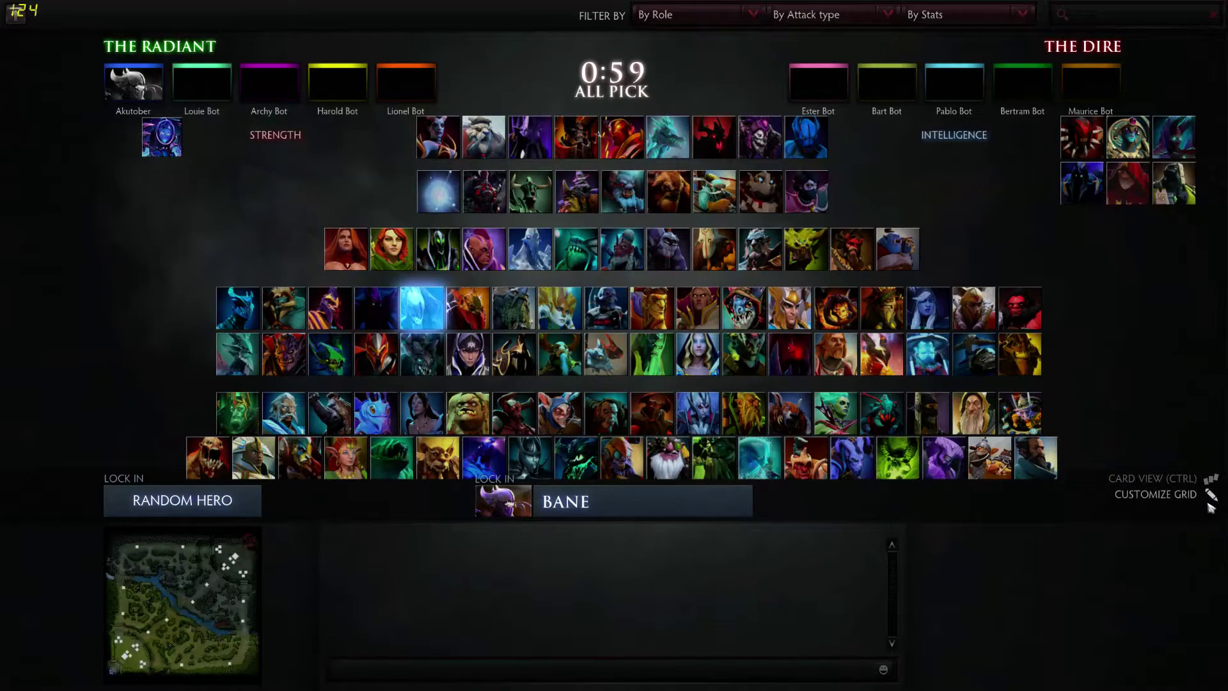
{"action": "left_click", "coordinate": [1147, 495]}
{"action": "mouse_move", "coordinate": [719, 137]}
{"action": "left_mouse_down"}
{"action": "mouse_move", "coordinate": [356, 192]}
{"action": "mouse_move", "coordinate": [723, 131]}
{"action": "left_mouse_up"}
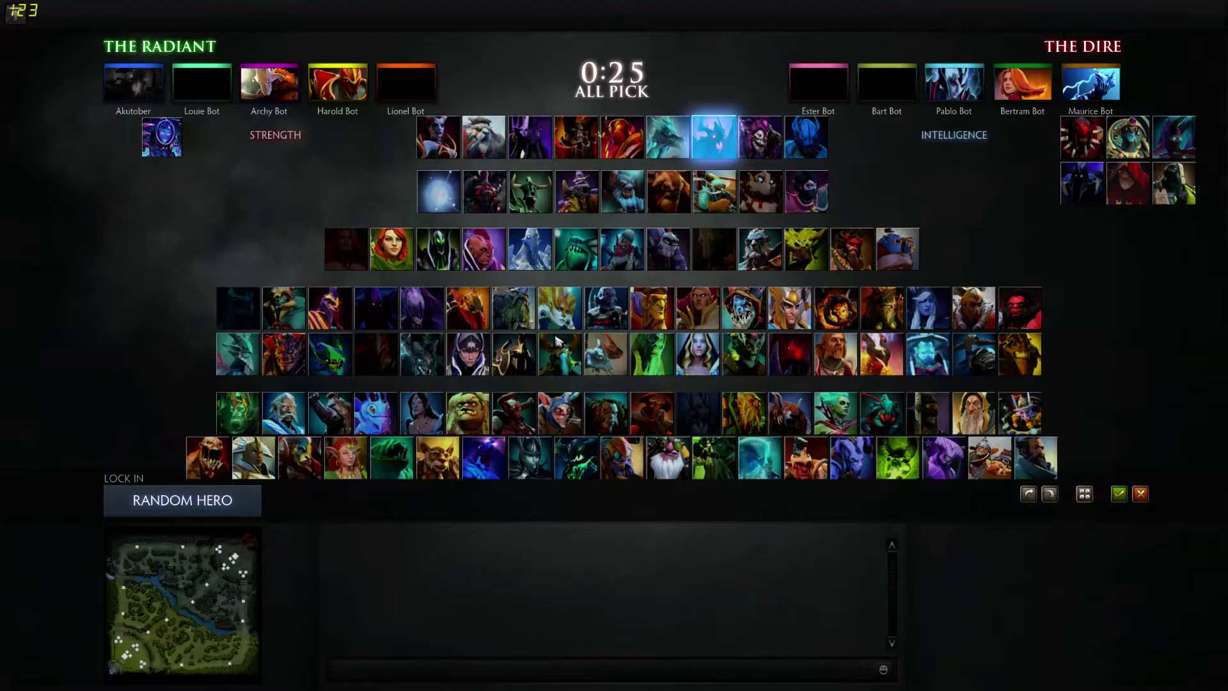
{"action": "left_click", "coordinate": [1120, 494]}
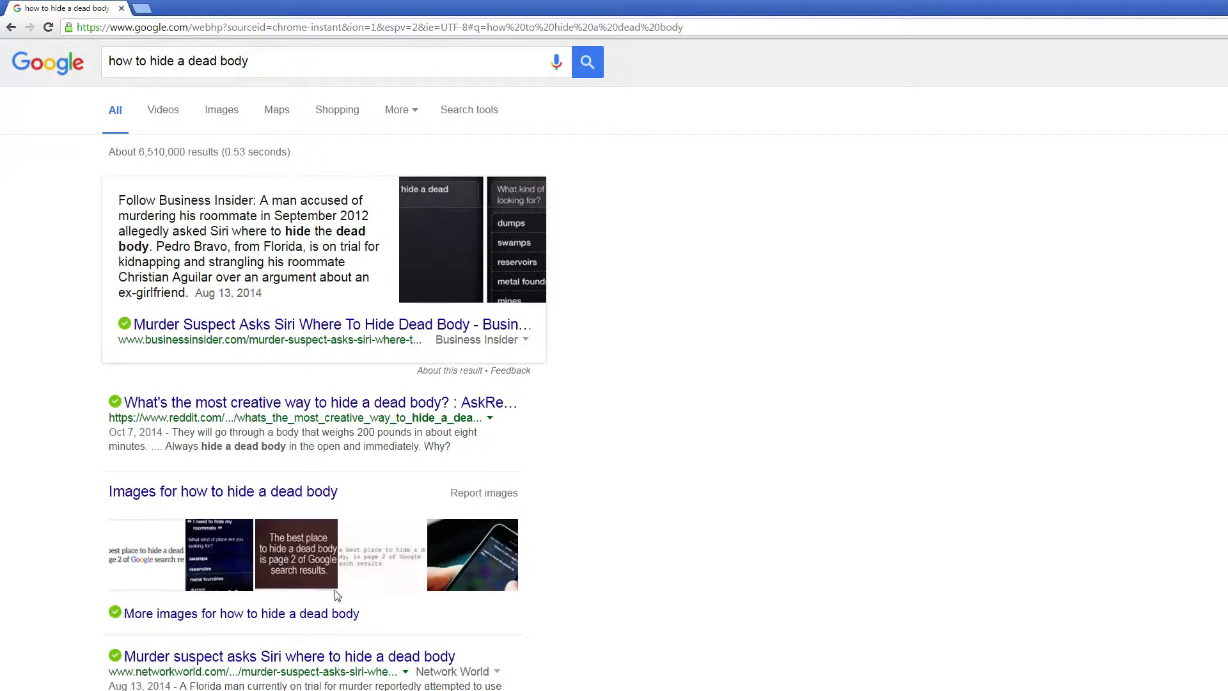
- Switch to Chrome, search for "dota 2 layout esk" and open the devilesk.com Dota 2 Layout Editor
{"action": "left_click", "coordinate": [236, 30]}
{"action": "type", "text": "dota"}
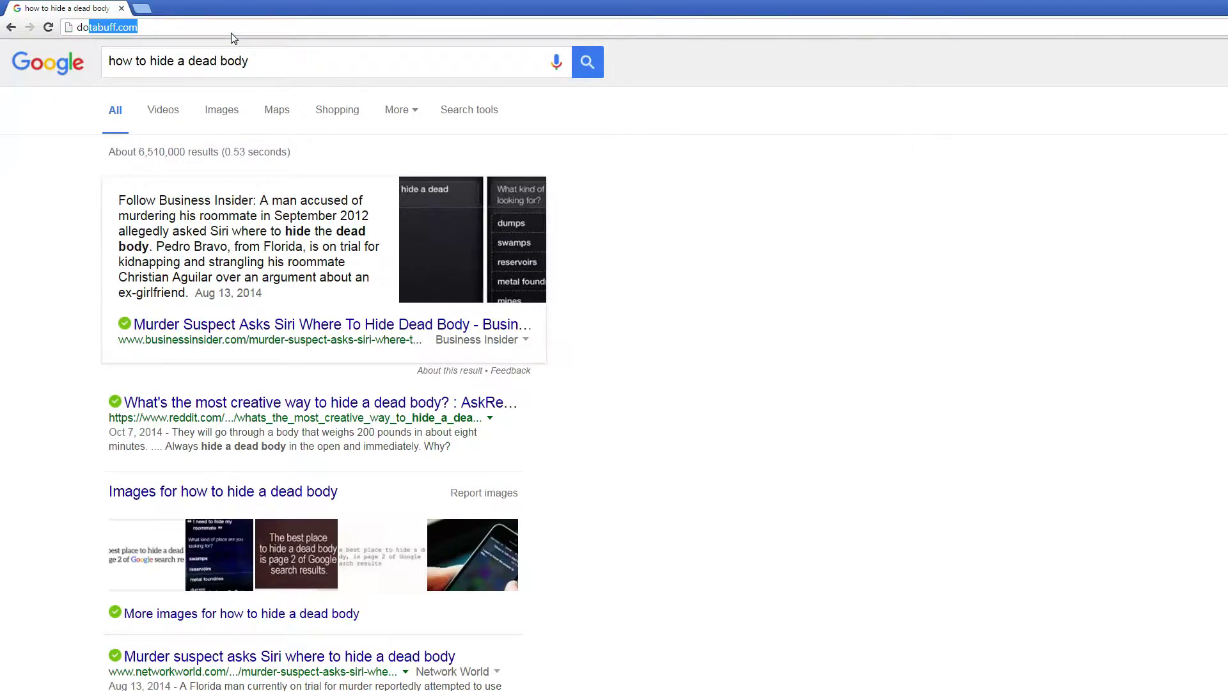
{"action": "type", "text": " 2 layout esk"}
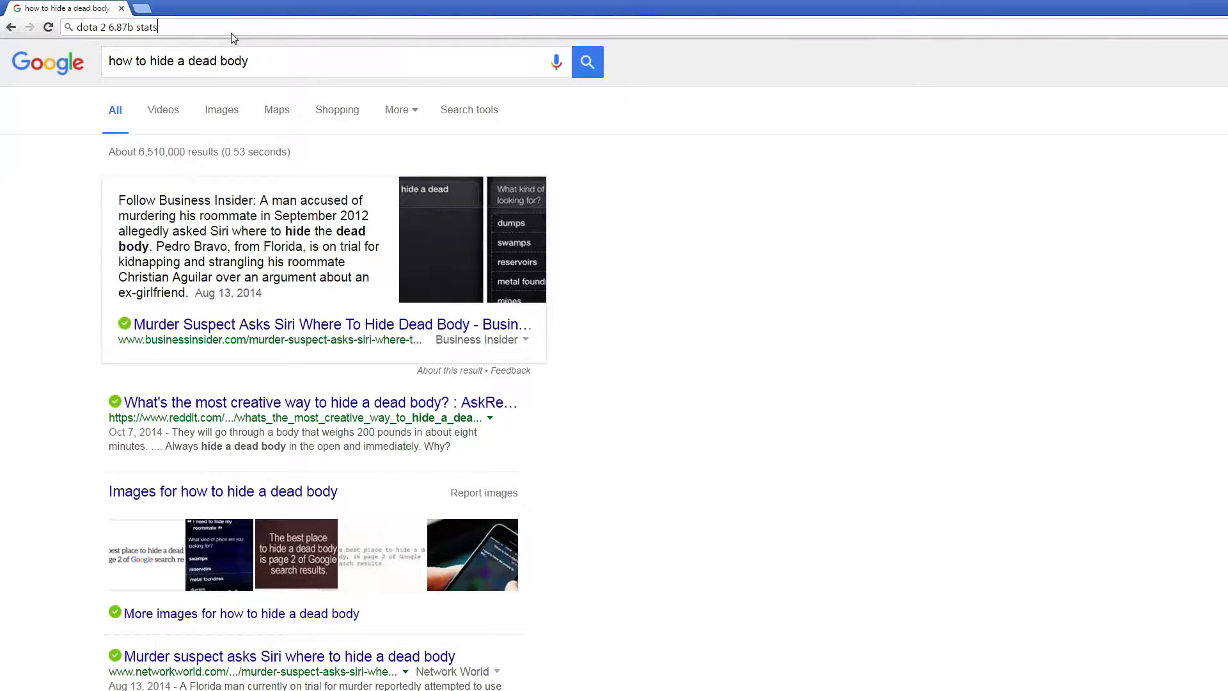
{"action": "key", "text": "BackSpace"}
{"action": "type", "text": "layou"}
{"action": "key", "text": "Return"}
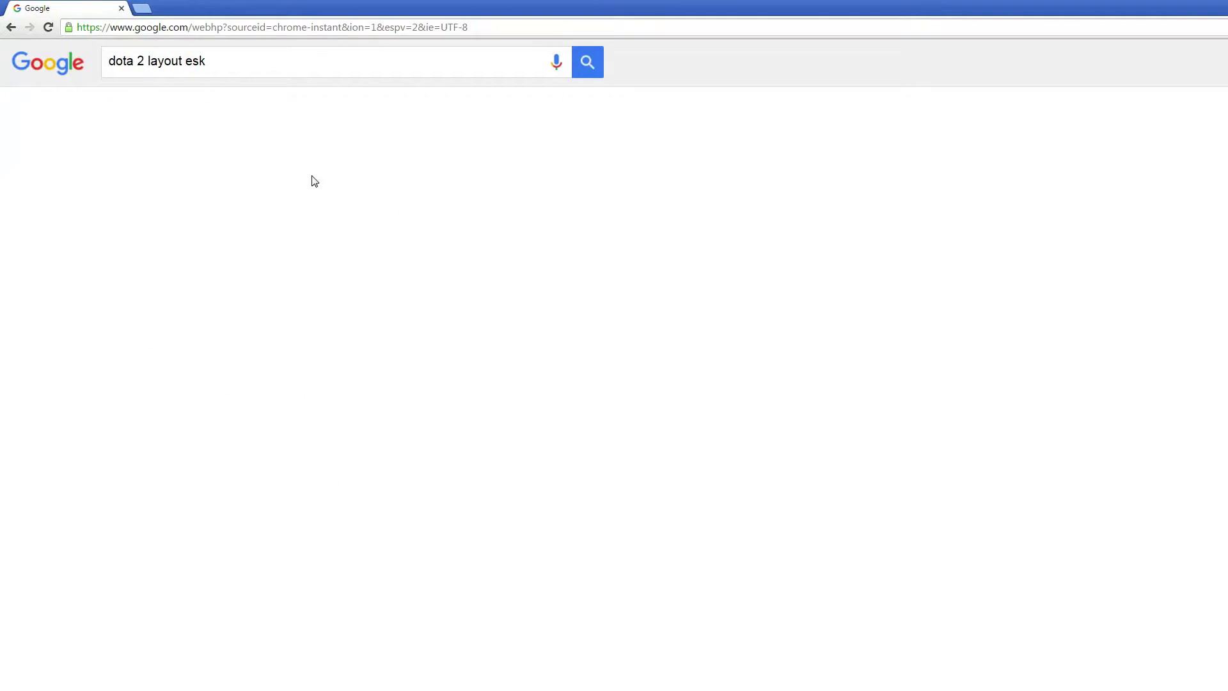
{"action": "left_click", "coordinate": [209, 191]}
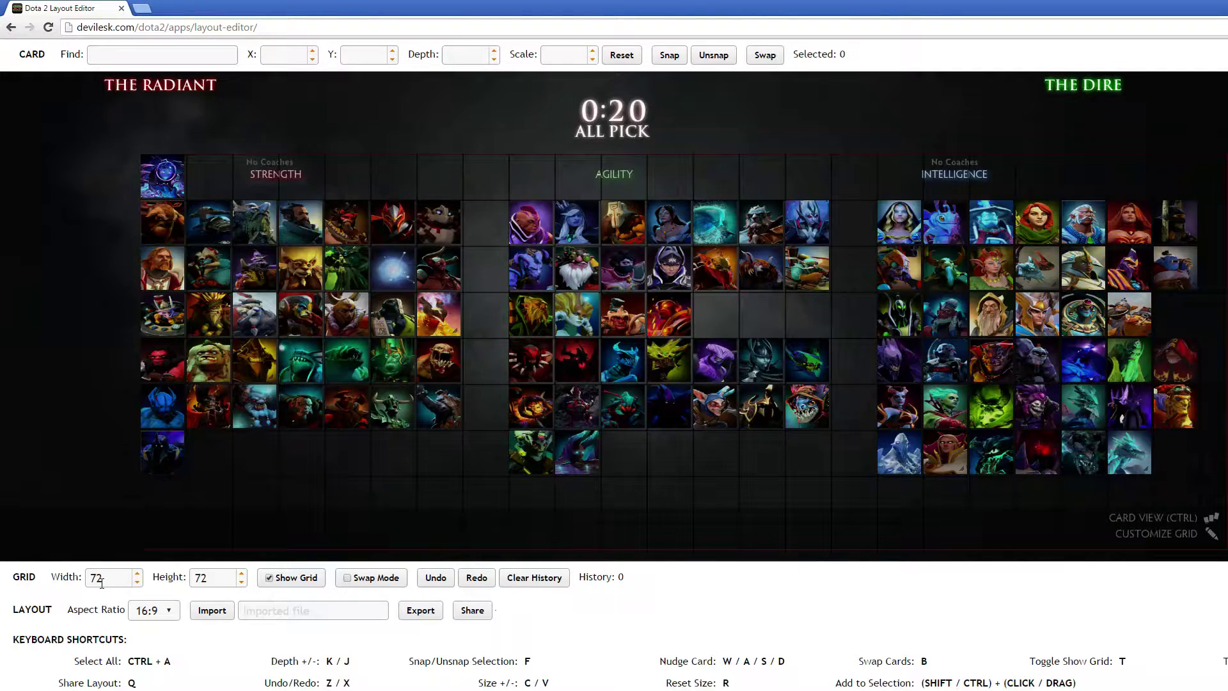
- Move the Anti-Mage card to X 561, Y 63 and enlarge it to scale 12.1
{"action": "left_click", "coordinate": [531, 224]}
{"action": "mouse_move", "coordinate": [530, 226]}
{"action": "left_mouse_down"}
{"action": "mouse_move", "coordinate": [487, 191]}
{"action": "mouse_move", "coordinate": [778, 191]}
{"action": "mouse_move", "coordinate": [544, 201]}
{"action": "mouse_move", "coordinate": [522, 220]}
{"action": "mouse_move", "coordinate": [482, 187]}
{"action": "mouse_move", "coordinate": [520, 217]}
{"action": "left_mouse_up"}
{"action": "key", "text": "c"}
{"action": "key", "text": "c"}
{"action": "key", "text": "c"}
{"action": "key", "text": "c"}
{"action": "key", "text": "c"}
{"action": "key", "text": "c"}
{"action": "key", "text": "c"}
{"action": "key", "text": "c"}
{"action": "key", "text": "c"}
{"action": "key", "text": "c"}
{"action": "key", "text": "c"}
{"action": "key", "text": "c"}
{"action": "key", "text": "c"}
{"action": "key", "text": "c"}
{"action": "key", "text": "c"}
{"action": "key", "text": "c"}
{"action": "key", "text": "c"}
{"action": "key", "text": "c"}
{"action": "key", "text": "c"}
{"action": "key", "text": "c"}
{"action": "key", "text": "c"}
{"action": "key", "text": "c"}
{"action": "key", "text": "c"}
{"action": "key", "text": "c"}
{"action": "key", "text": "c"}
{"action": "key", "text": "c"}
{"action": "key", "text": "c"}
{"action": "key", "text": "c"}
{"action": "key", "text": "c"}
{"action": "key", "text": "c"}
{"action": "key", "text": "c"}
{"action": "key", "text": "c"}
{"action": "key", "text": "c"}
{"action": "key", "text": "c"}
{"action": "key", "text": "c"}
{"action": "key", "text": "c"}
{"action": "key", "text": "c"}
{"action": "key", "text": "c"}
{"action": "key", "text": "c"}
{"action": "key", "text": "c"}
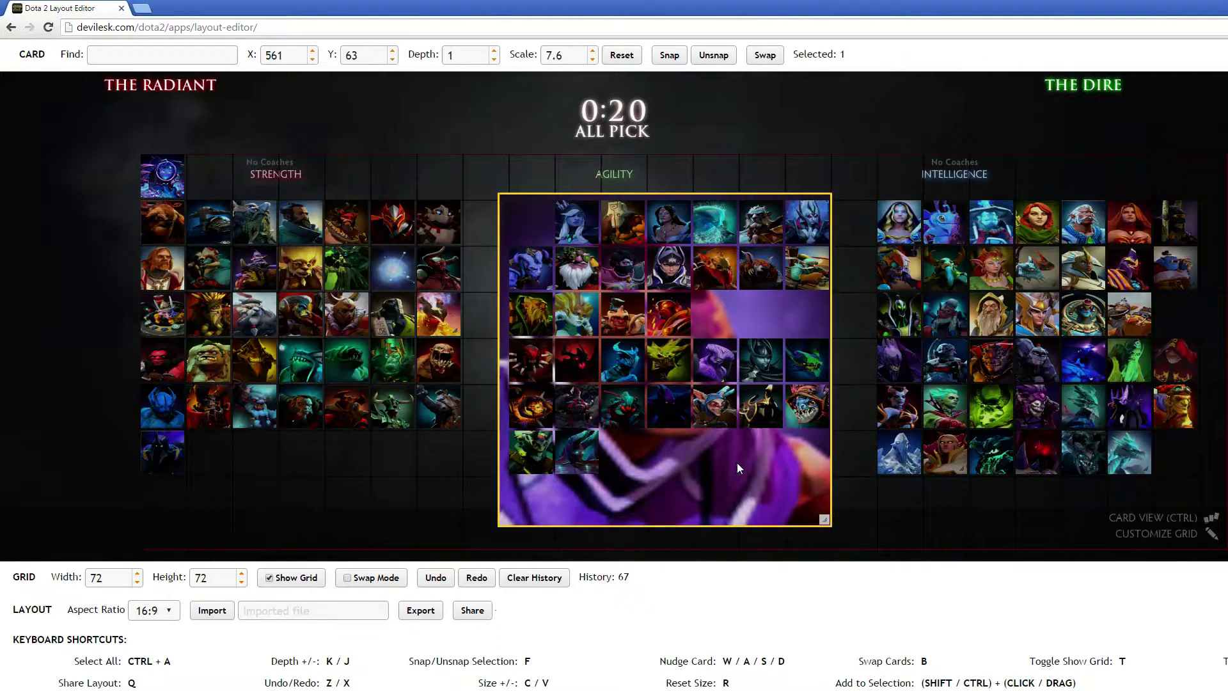
{"action": "key", "text": "c"}
{"action": "key", "text": "c"}
{"action": "key", "text": "c"}
{"action": "key", "text": "c"}
{"action": "key", "text": "c"}
{"action": "key", "text": "c"}
{"action": "key", "text": "c"}
{"action": "key", "text": "c"}
{"action": "key", "text": "c"}
{"action": "key", "text": "c"}
{"action": "key", "text": "c"}
{"action": "key", "text": "c"}
{"action": "key", "text": "c"}
{"action": "key", "text": "c"}
{"action": "key", "text": "c"}
{"action": "key", "text": "c"}
{"action": "key", "text": "c"}
{"action": "key", "text": "c"}
{"action": "key", "text": "c"}
{"action": "key", "text": "c"}
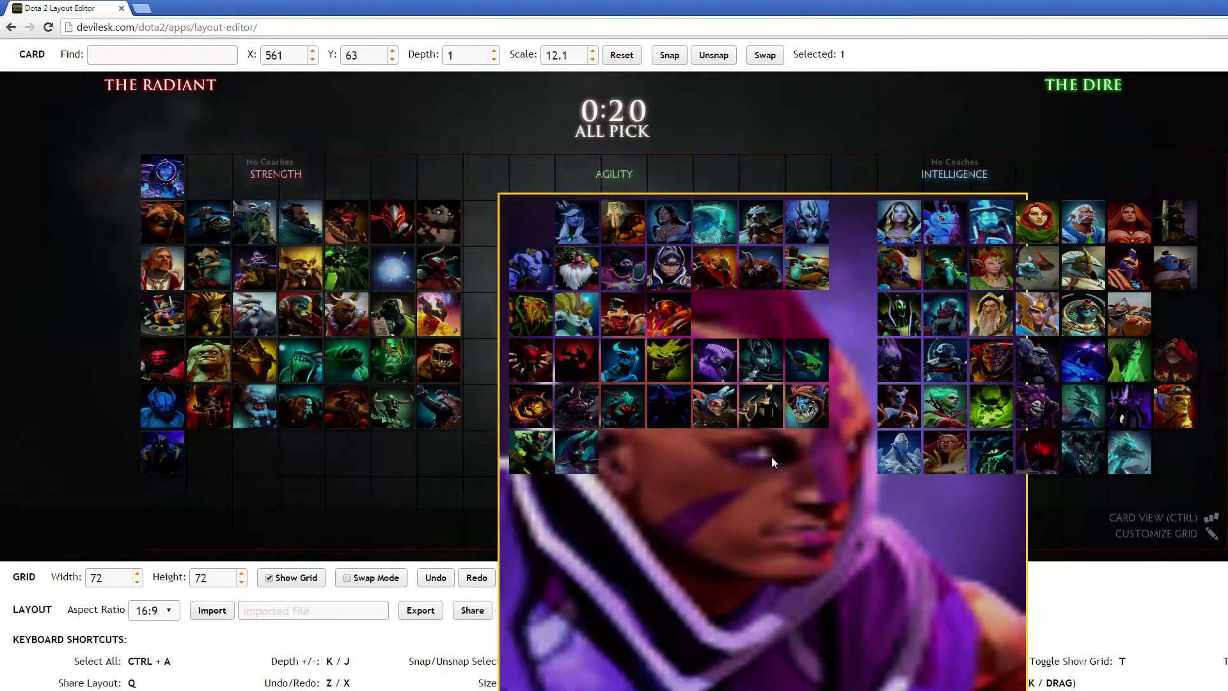
- Shrink the Anti-Mage card to scale 0.8
{"action": "key", "text": "v"}
{"action": "key", "text": "v"}
{"action": "key", "text": "v"}
{"action": "key", "text": "v"}
{"action": "key", "text": "v"}
{"action": "key", "text": "v"}
{"action": "key", "text": "v"}
{"action": "key", "text": "v"}
{"action": "key", "text": "v"}
{"action": "key", "text": "v"}
{"action": "key", "text": "v"}
{"action": "key", "text": "v"}
{"action": "key", "text": "v"}
{"action": "key", "text": "v"}
{"action": "key", "text": "v"}
{"action": "key", "text": "v"}
{"action": "key", "text": "v"}
{"action": "key", "text": "v"}
{"action": "key", "text": "v"}
{"action": "key", "text": "v"}
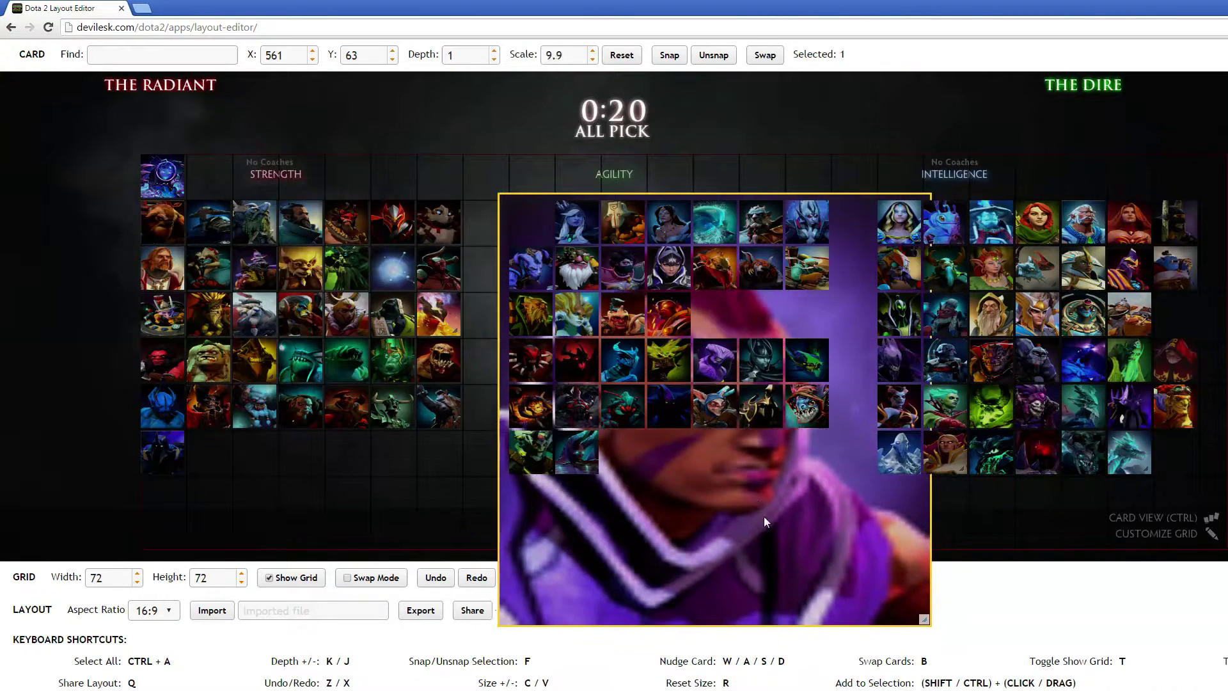
{"action": "key", "text": "v"}
{"action": "key", "text": "v"}
{"action": "key", "text": "v"}
{"action": "key", "text": "v"}
{"action": "key", "text": "v"}
{"action": "key", "text": "v"}
{"action": "key", "text": "v"}
{"action": "key", "text": "v"}
{"action": "key", "text": "v"}
{"action": "key", "text": "v"}
{"action": "key", "text": "v"}
{"action": "key", "text": "v"}
{"action": "key", "text": "v"}
{"action": "key", "text": "v"}
{"action": "key", "text": "v"}
{"action": "key", "text": "v"}
{"action": "key", "text": "v"}
{"action": "key", "text": "v"}
{"action": "key", "text": "v"}
{"action": "key", "text": "v"}
{"action": "key", "text": "v"}
{"action": "key", "text": "v"}
{"action": "key", "text": "v"}
{"action": "key", "text": "v"}
{"action": "key", "text": "v"}
{"action": "key", "text": "v"}
{"action": "key", "text": "v"}
{"action": "key", "text": "v"}
{"action": "key", "text": "v"}
{"action": "key", "text": "v"}
{"action": "key", "text": "v"}
{"action": "key", "text": "v"}
{"action": "key", "text": "v"}
{"action": "key", "text": "v"}
{"action": "key", "text": "v"}
{"action": "key", "text": "v"}
{"action": "key", "text": "v"}
{"action": "key", "text": "v"}
{"action": "key", "text": "v"}
{"action": "key", "text": "v"}
{"action": "key", "text": "v"}
{"action": "key", "text": "v"}
{"action": "key", "text": "v"}
{"action": "key", "text": "v"}
{"action": "key", "text": "v"}
{"action": "key", "text": "v"}
{"action": "key", "text": "v"}
{"action": "key", "text": "v"}
{"action": "key", "text": "v"}
{"action": "key", "text": "v"}
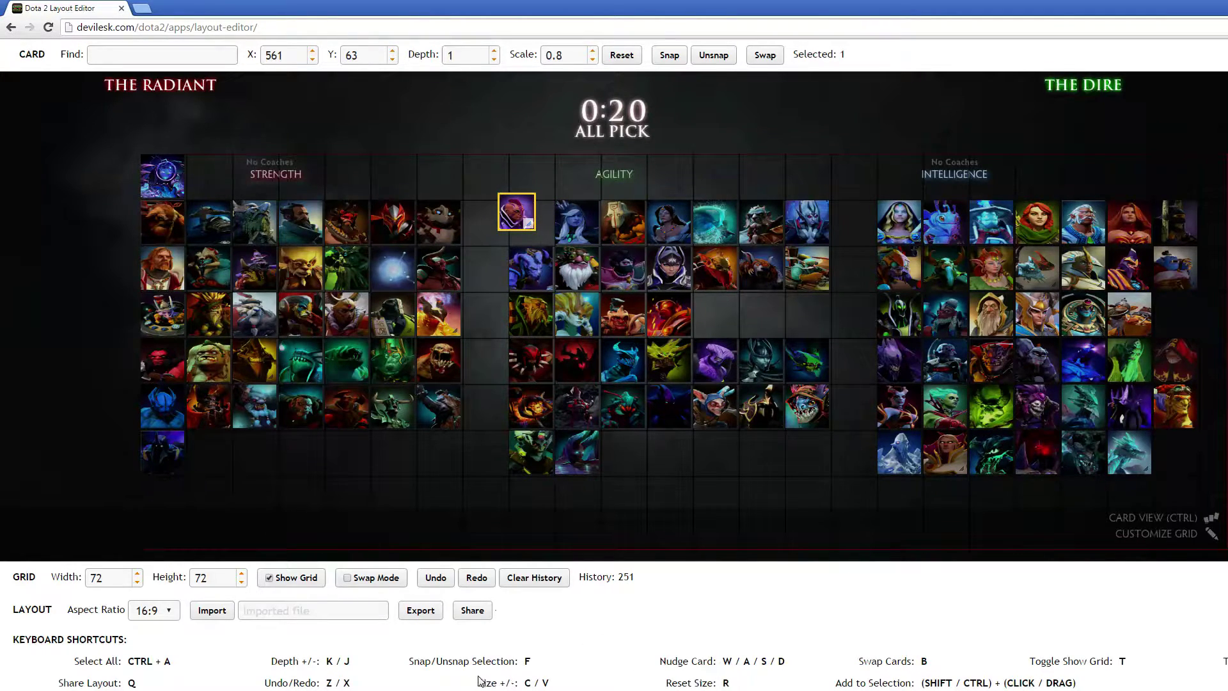
- Enlarge the Anti-Mage card to scale 1.4 and reset it to the default scale of 1
{"action": "key", "text": "c"}
{"action": "key", "text": "c"}
{"action": "key", "text": "c"}
{"action": "key", "text": "c"}
{"action": "key", "text": "c"}
{"action": "key", "text": "c"}
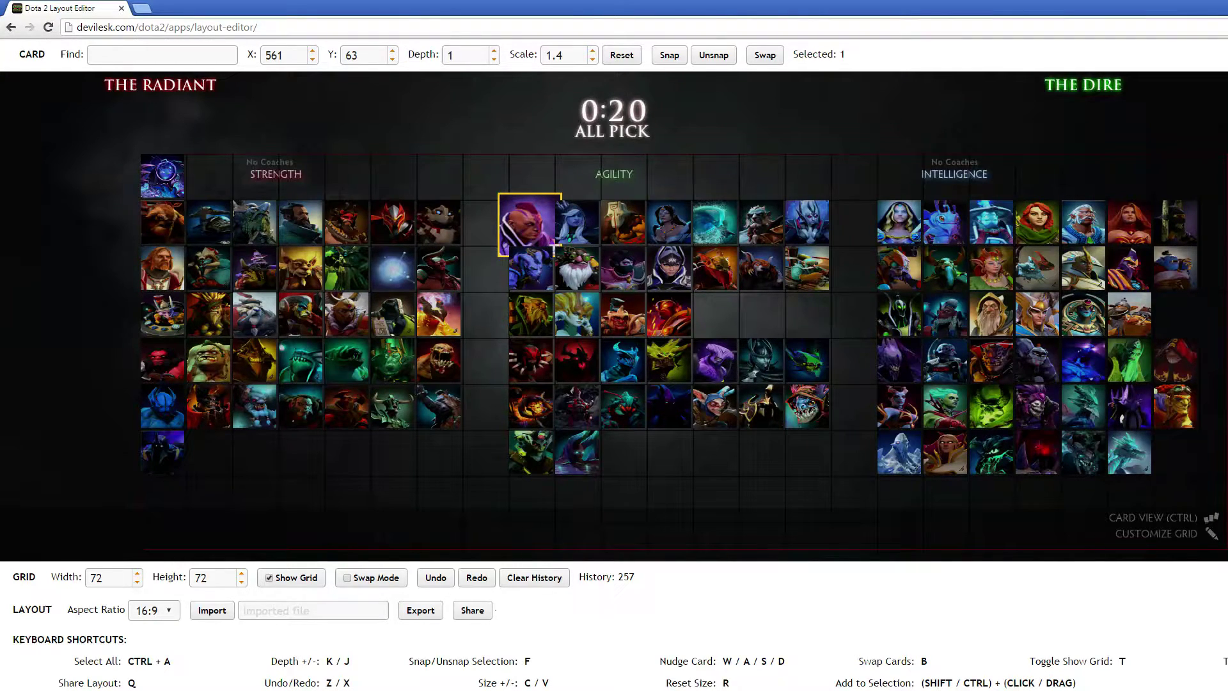
{"action": "key", "text": "r"}
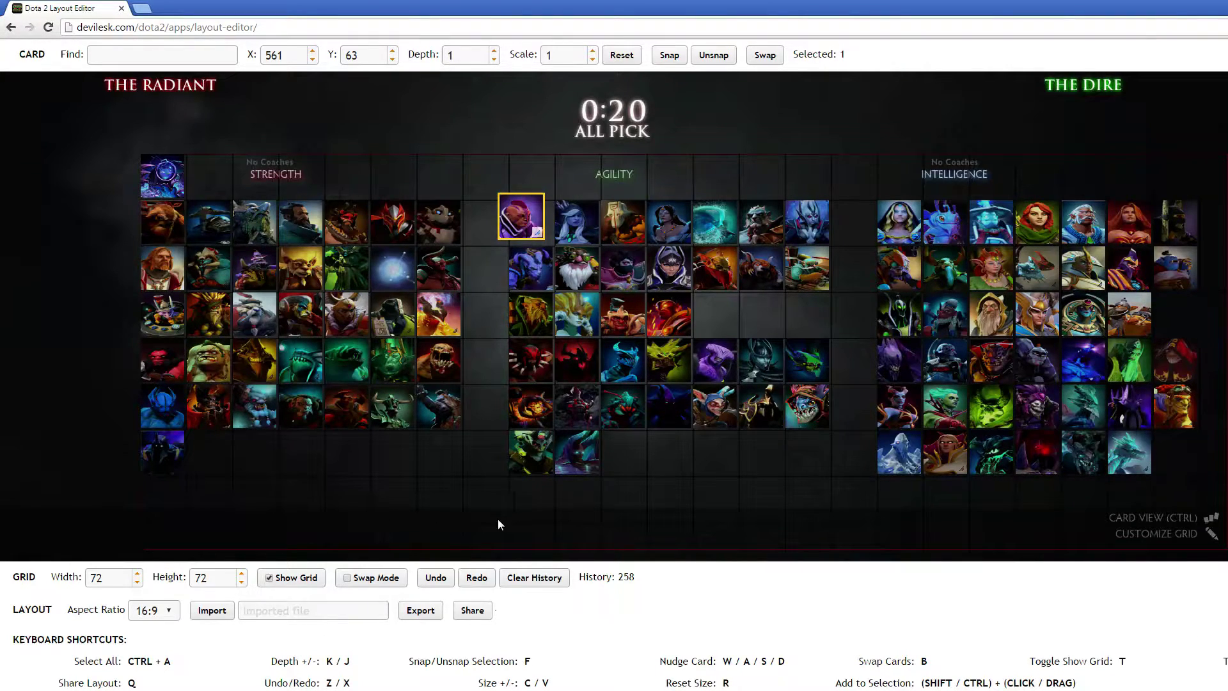
- Find the hero card named "ogre" and move it into the empty space below the agility heroes
{"action": "left_click", "coordinate": [157, 52]}
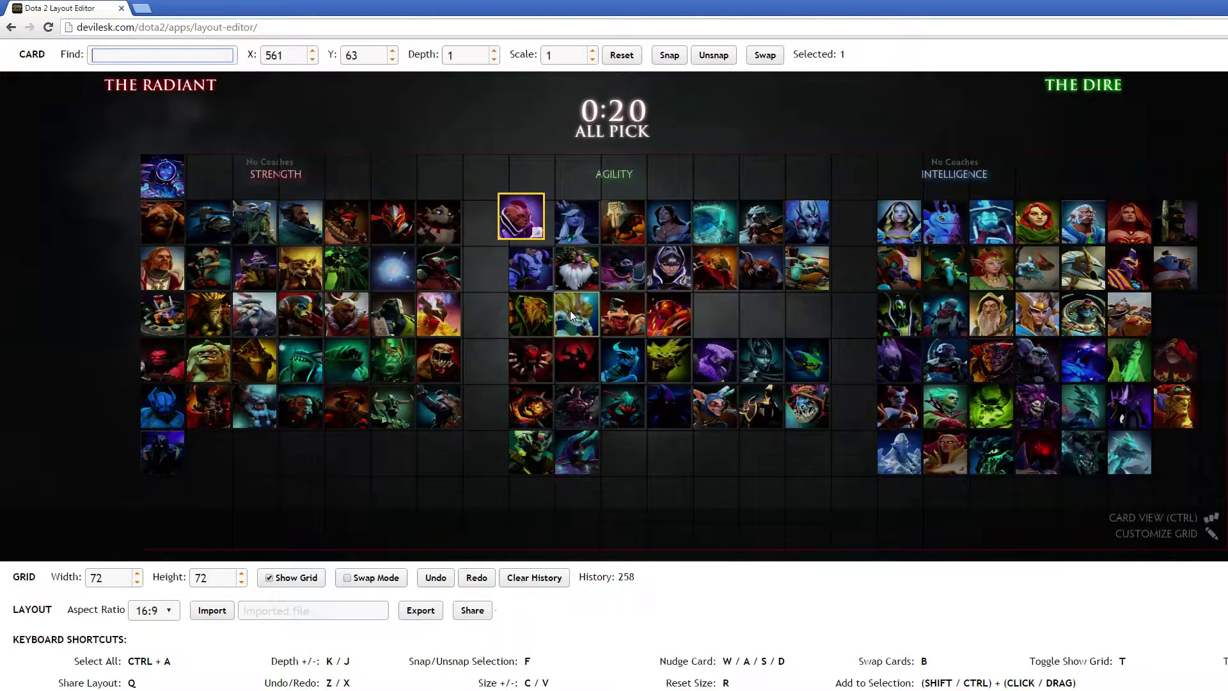
{"action": "type", "text": "ogre"}
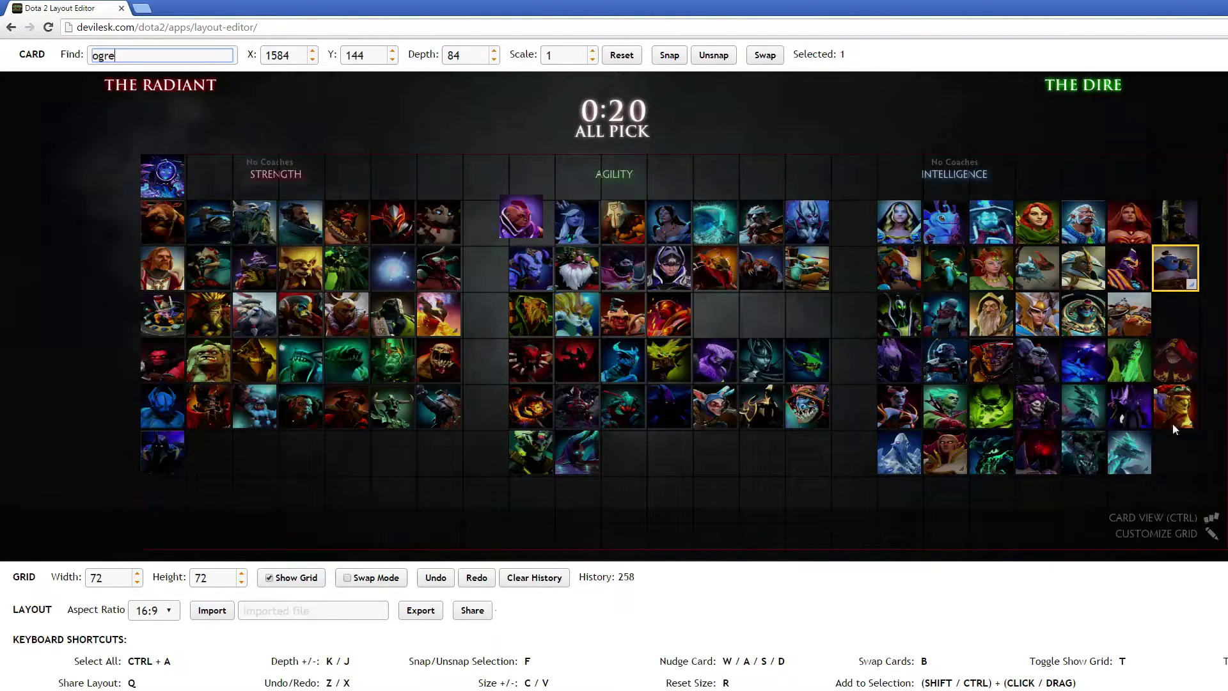
{"action": "left_click_drag", "start_coordinate": [1180, 268], "coordinate": [783, 485]}
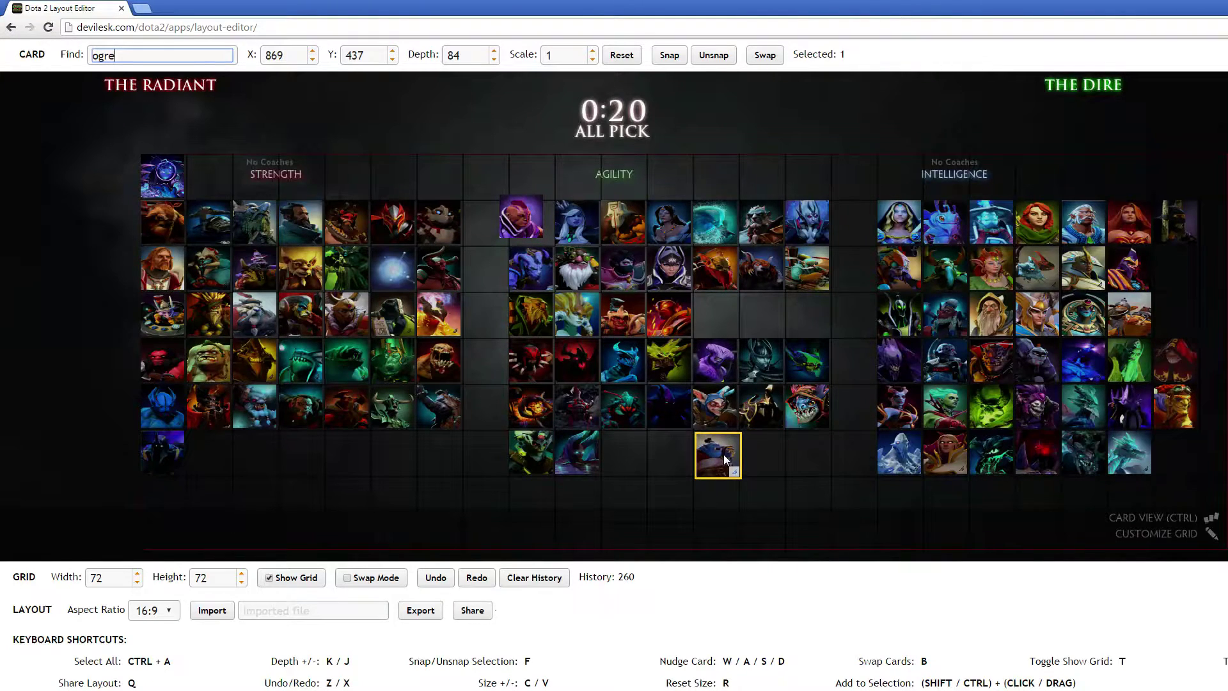
{"action": "left_click_drag", "start_coordinate": [724, 454], "coordinate": [849, 512]}
- Try grid snapping on the cards and place the Terrorblade card at X 907, Y 441 with scale 1.8
{"action": "type", "text": "fffff"}
{"action": "left_click", "coordinate": [761, 480]}
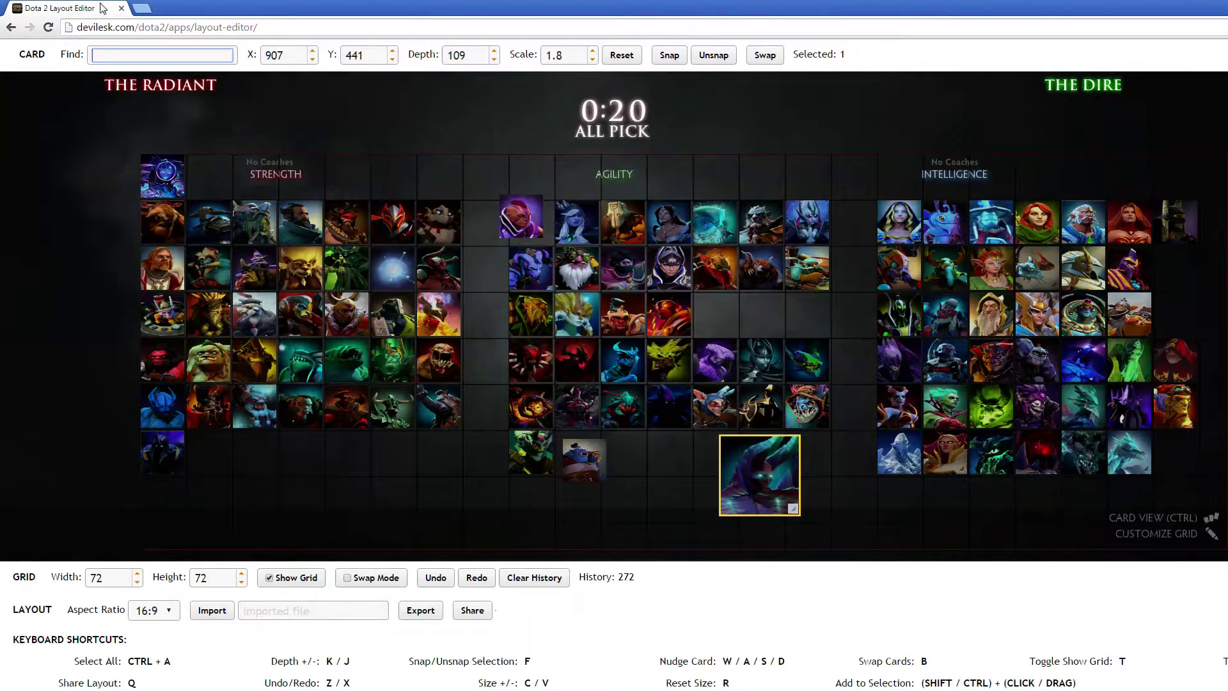
- Open dotabuff.com in a new tab and bring up the heroes' win rate statistics
{"action": "left_click", "coordinate": [142, 8]}
{"action": "type", "text": "do"}
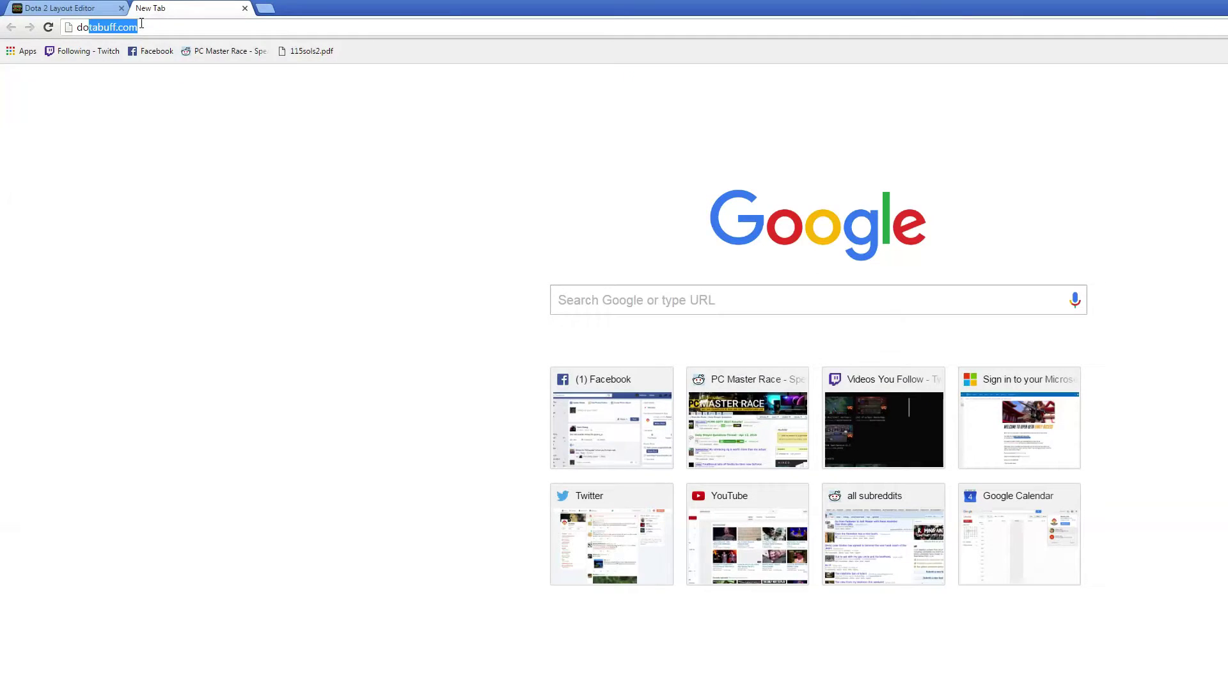
{"action": "type", "text": "ta"}
{"action": "key", "text": "Return"}
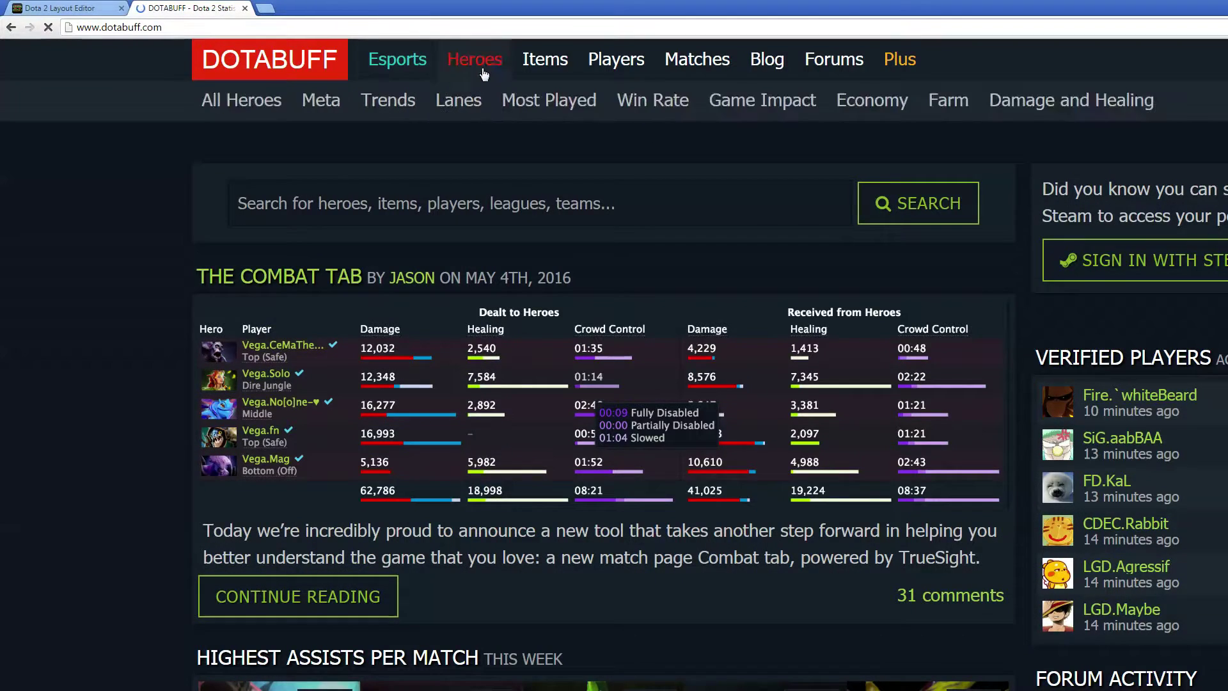
{"action": "mouse_move", "coordinate": [677, 75]}
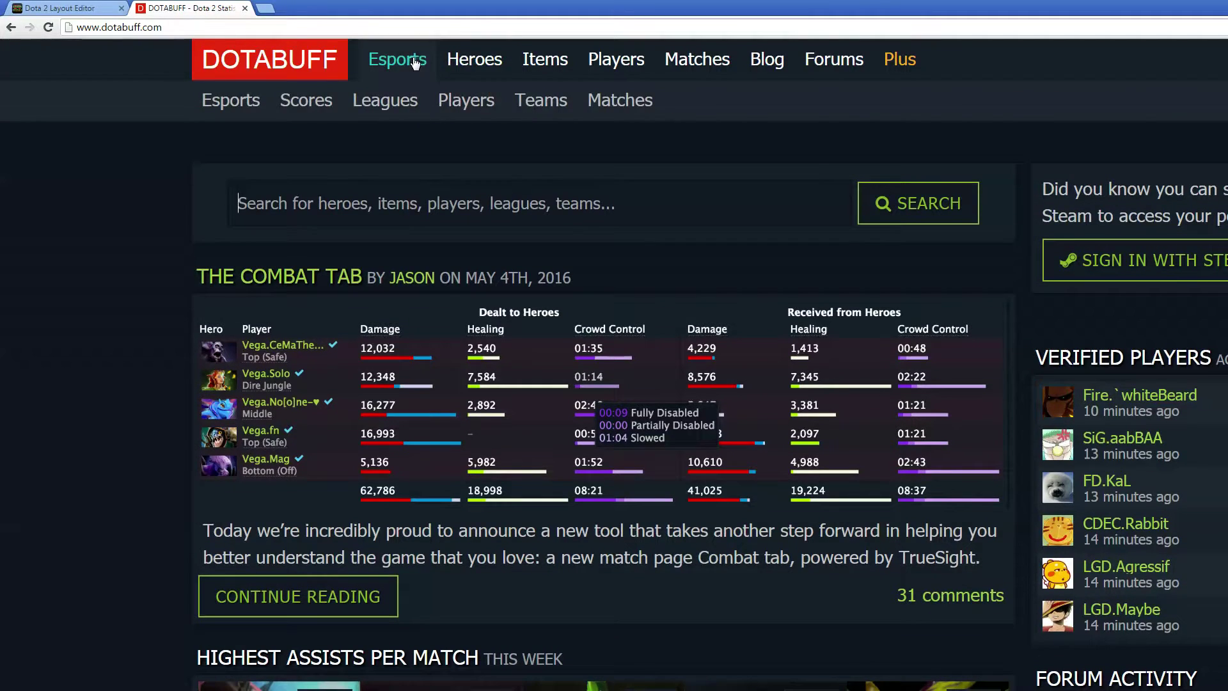
{"action": "mouse_move", "coordinate": [417, 72]}
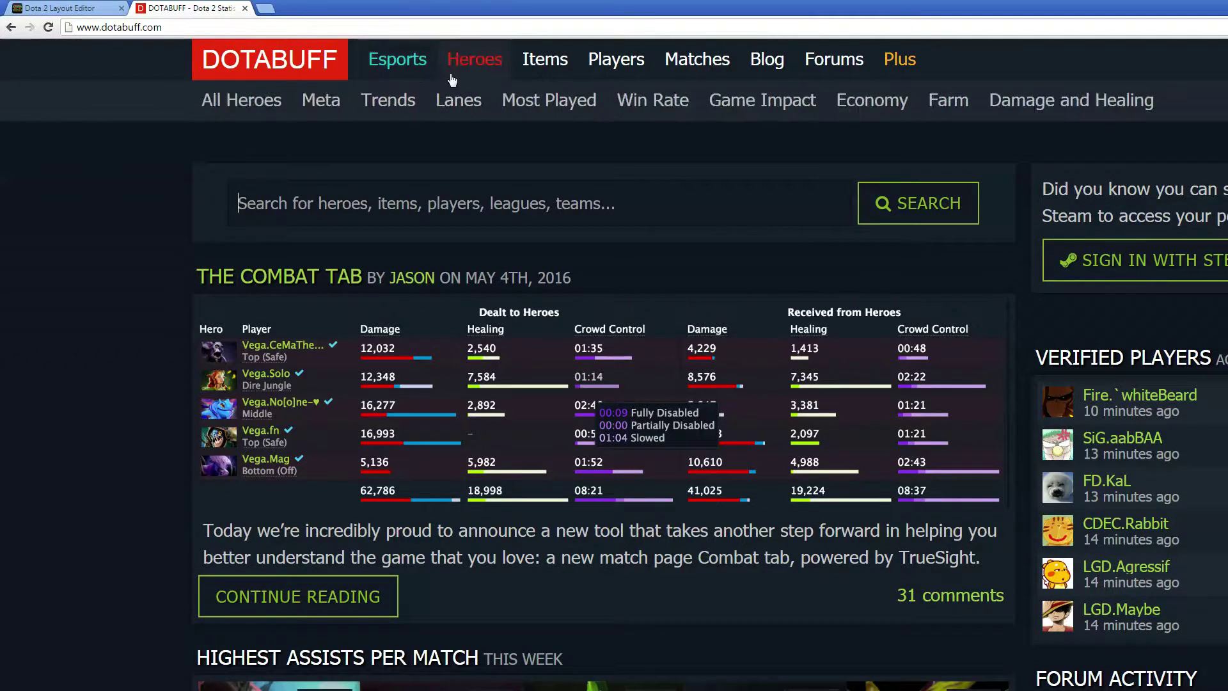
{"action": "left_click", "coordinate": [669, 100]}
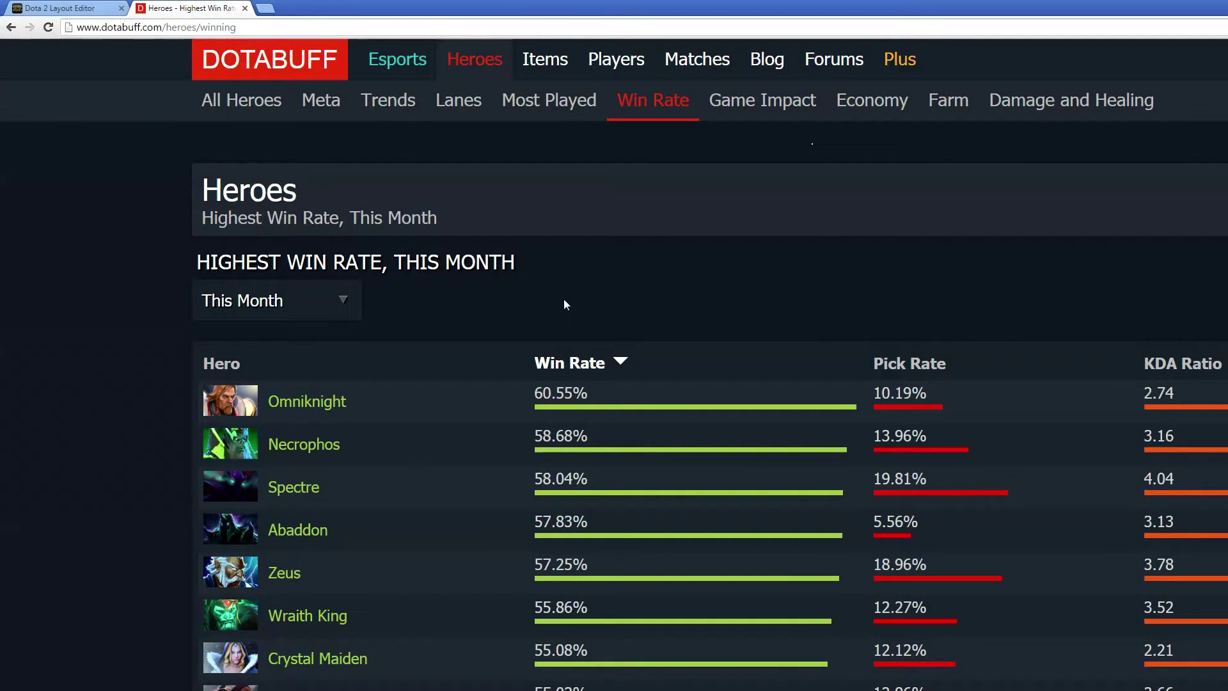
- Filter the hero win rates to Patch 6.87 and highlight Omniknight's win rate
{"action": "scroll", "coordinate": [562, 301], "scroll_direction": "down", "scroll_amount": 1}
{"action": "left_click", "coordinate": [319, 230]}
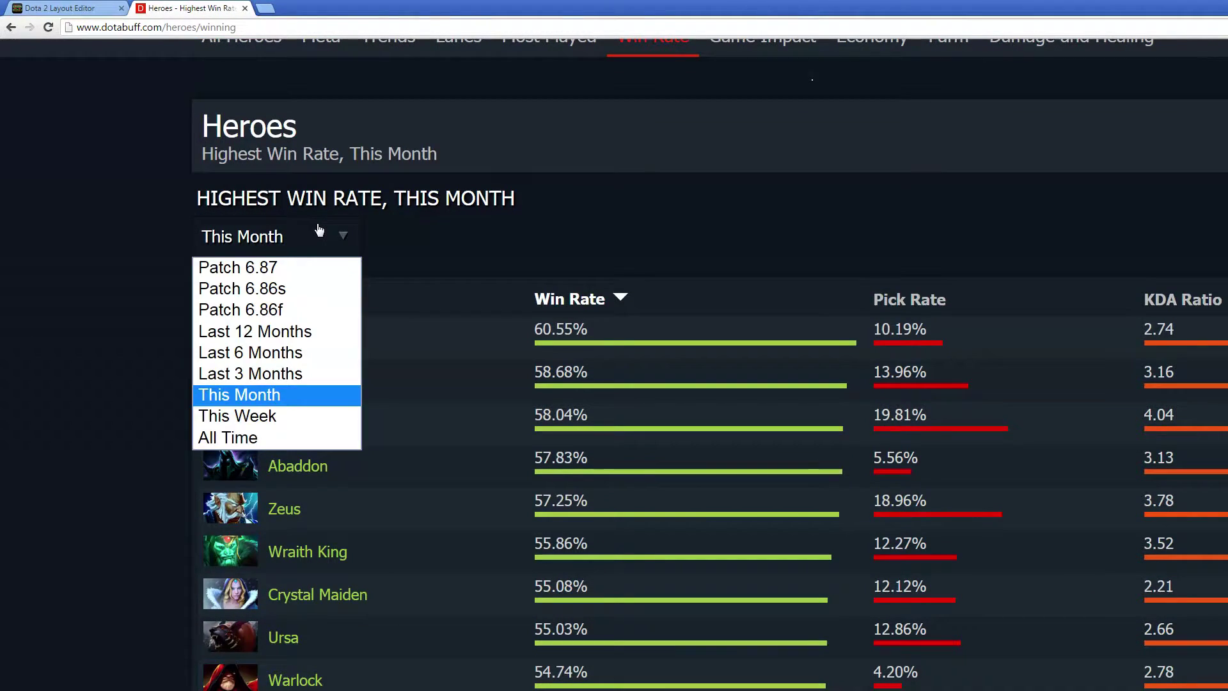
{"action": "left_click", "coordinate": [318, 268]}
{"action": "scroll", "coordinate": [320, 271], "scroll_direction": "down", "scroll_amount": 3}
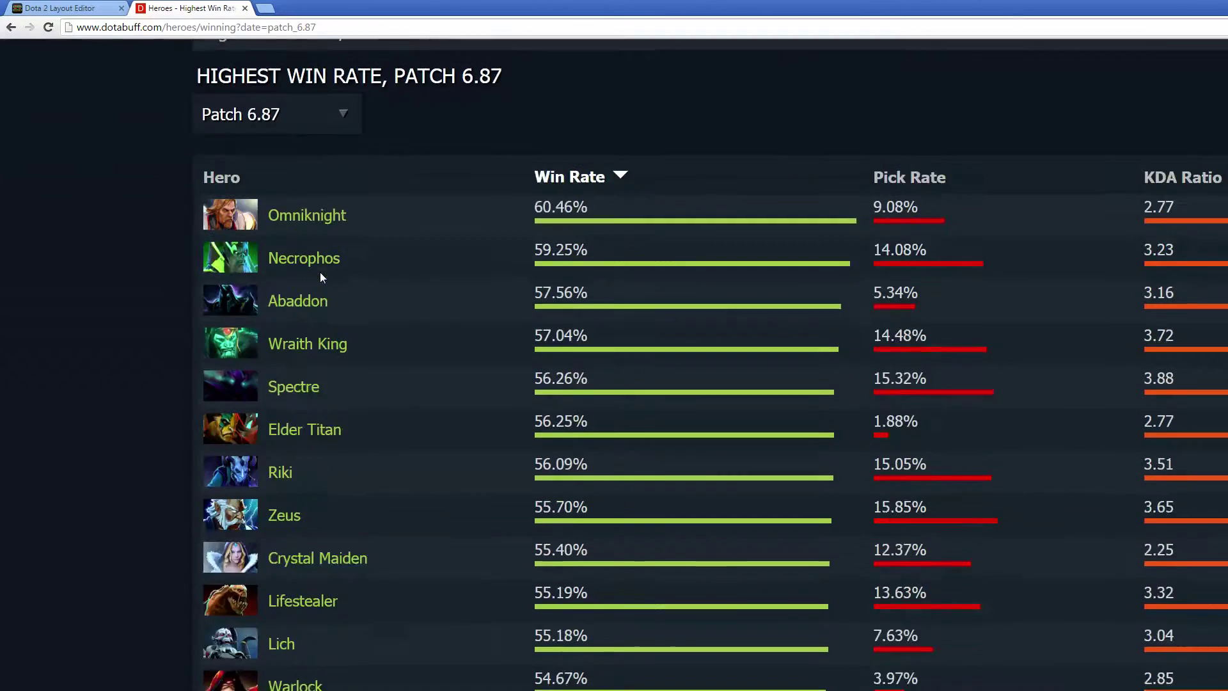
{"action": "left_click_drag", "start_coordinate": [501, 213], "coordinate": [802, 207]}
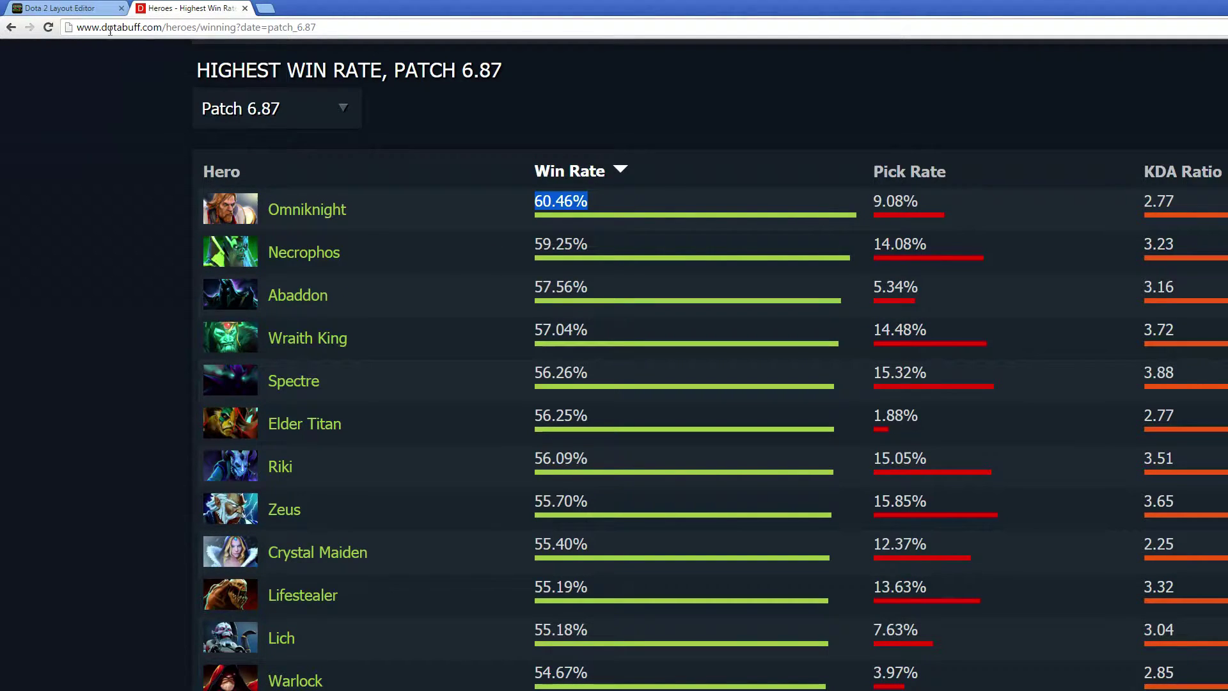
- Return to the layout editor, select all hero cards and move them down together to clear the upper grid
{"action": "left_click", "coordinate": [101, 12]}
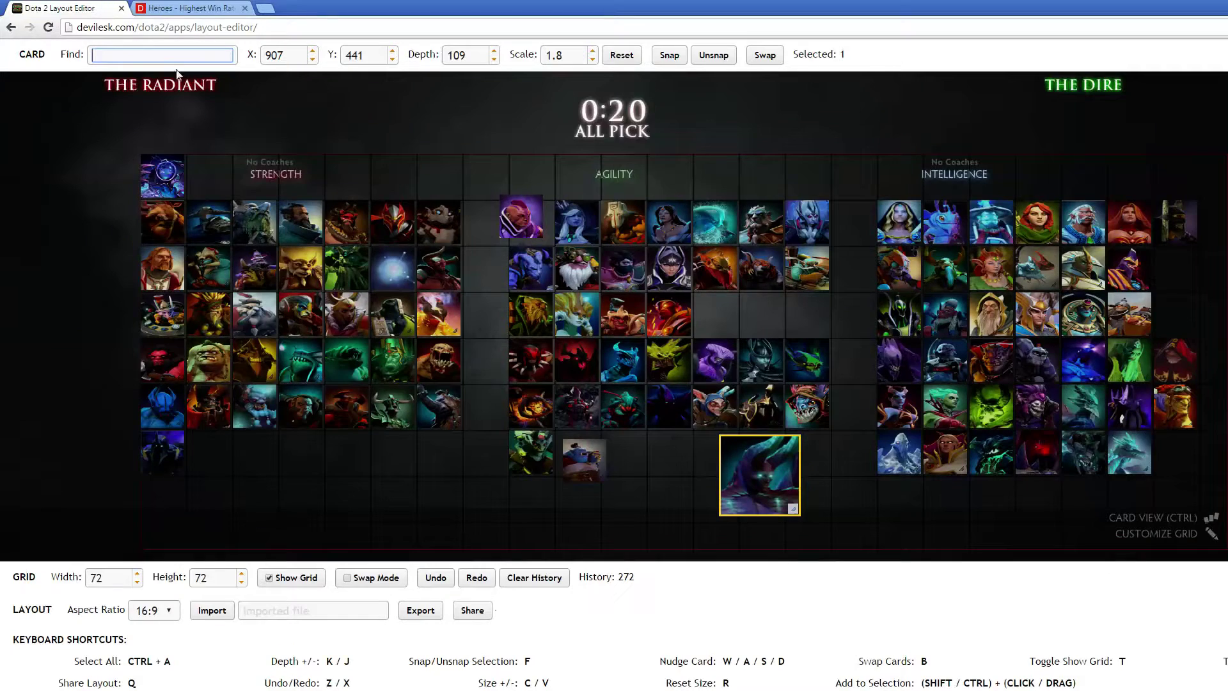
{"action": "left_click_drag", "start_coordinate": [136, 199], "coordinate": [1206, 534]}
{"action": "left_click_drag", "start_coordinate": [887, 332], "coordinate": [872, 671]}
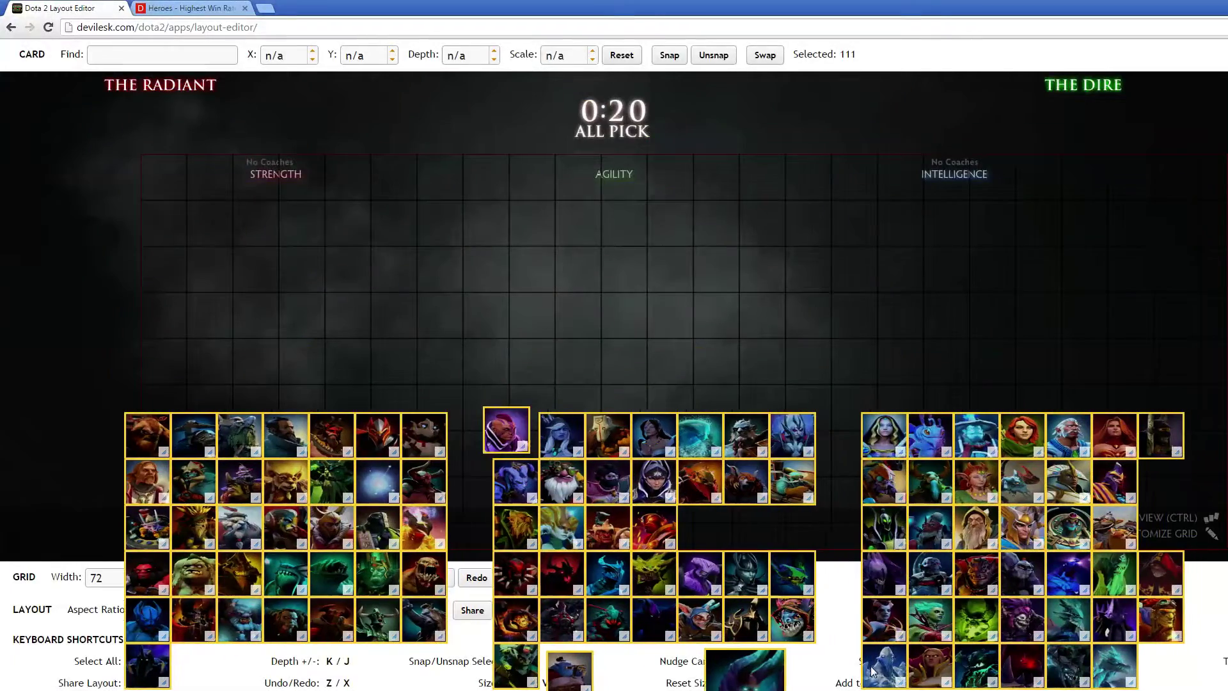
{"action": "left_click_drag", "start_coordinate": [104, 393], "coordinate": [1206, 685]}
{"action": "key", "text": "Left"}
{"action": "key", "text": "Left"}
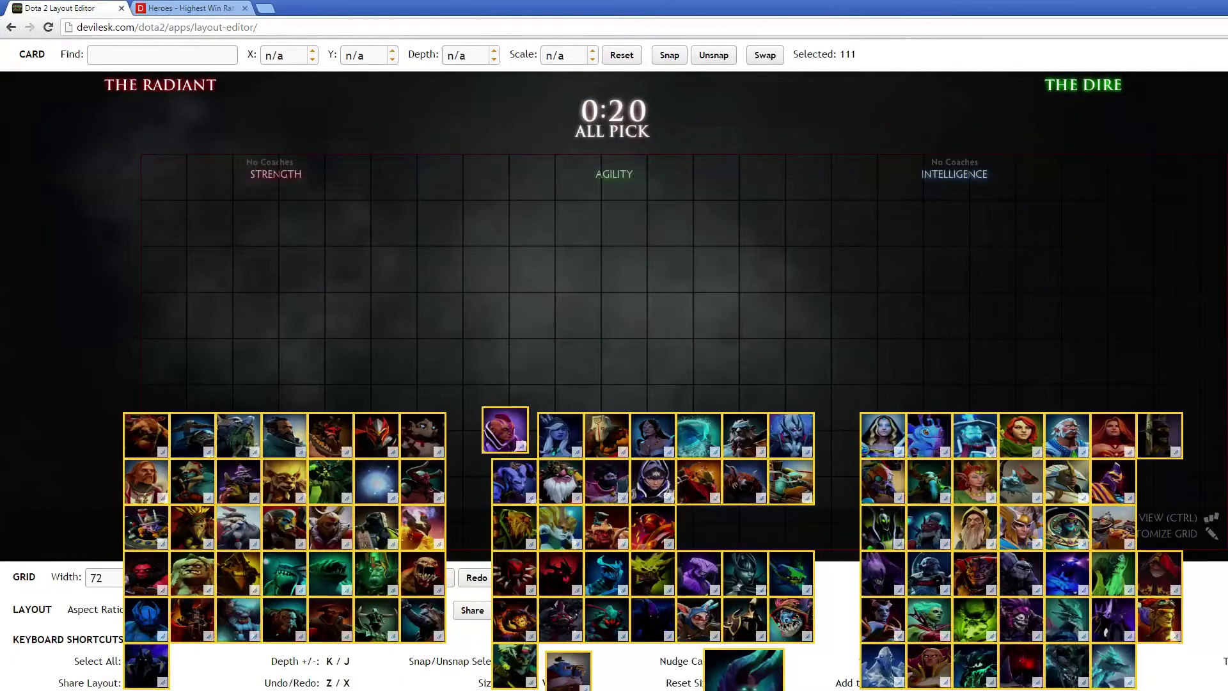
- Shrink the browser window to make room and split the Dotabuff tab into its own window beside the layout editor
{"action": "left_click_drag", "start_coordinate": [1104, 8], "coordinate": [0, 217]}
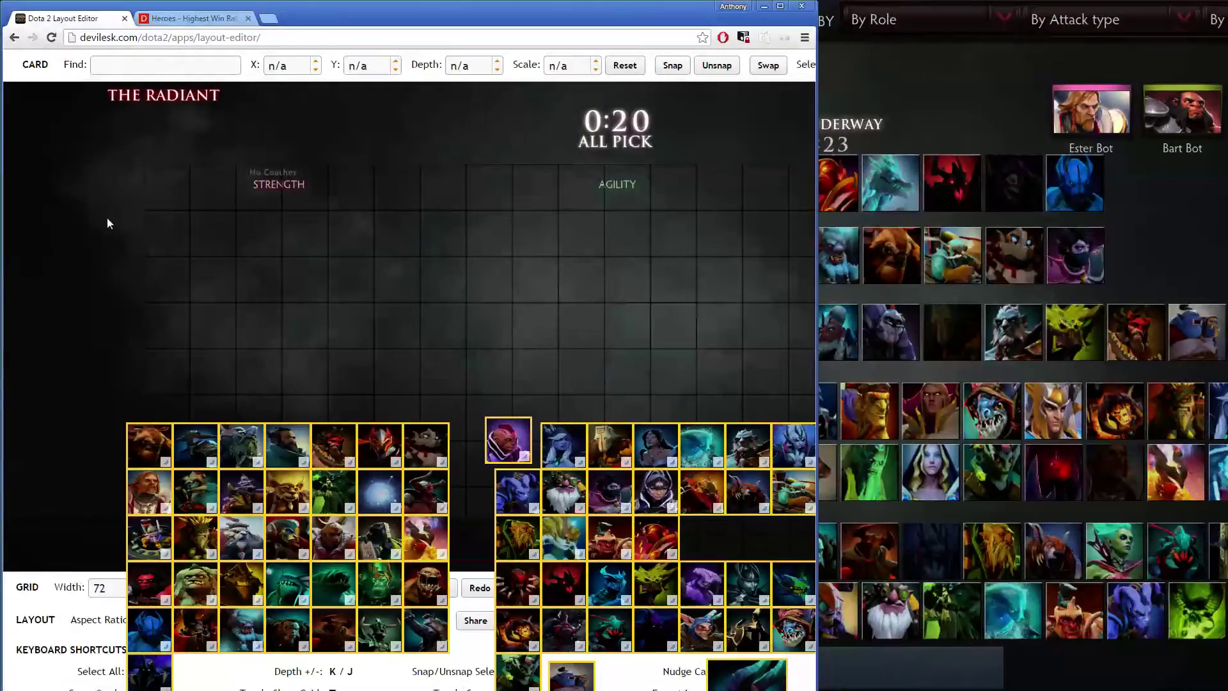
{"action": "left_click_drag", "start_coordinate": [208, 18], "coordinate": [1127, 161]}
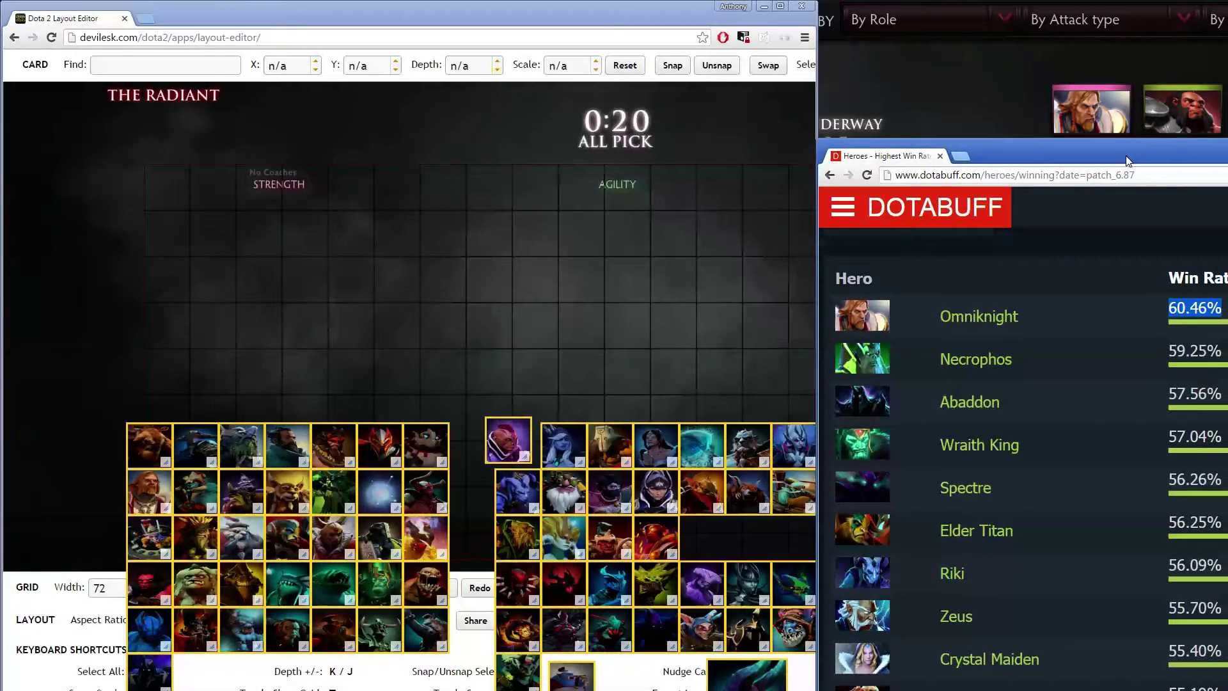
- Dock the Dotabuff window beside the editor, find Omniknight's card and place it in the grid's second row, second column
{"action": "key", "text": "super+Right"}
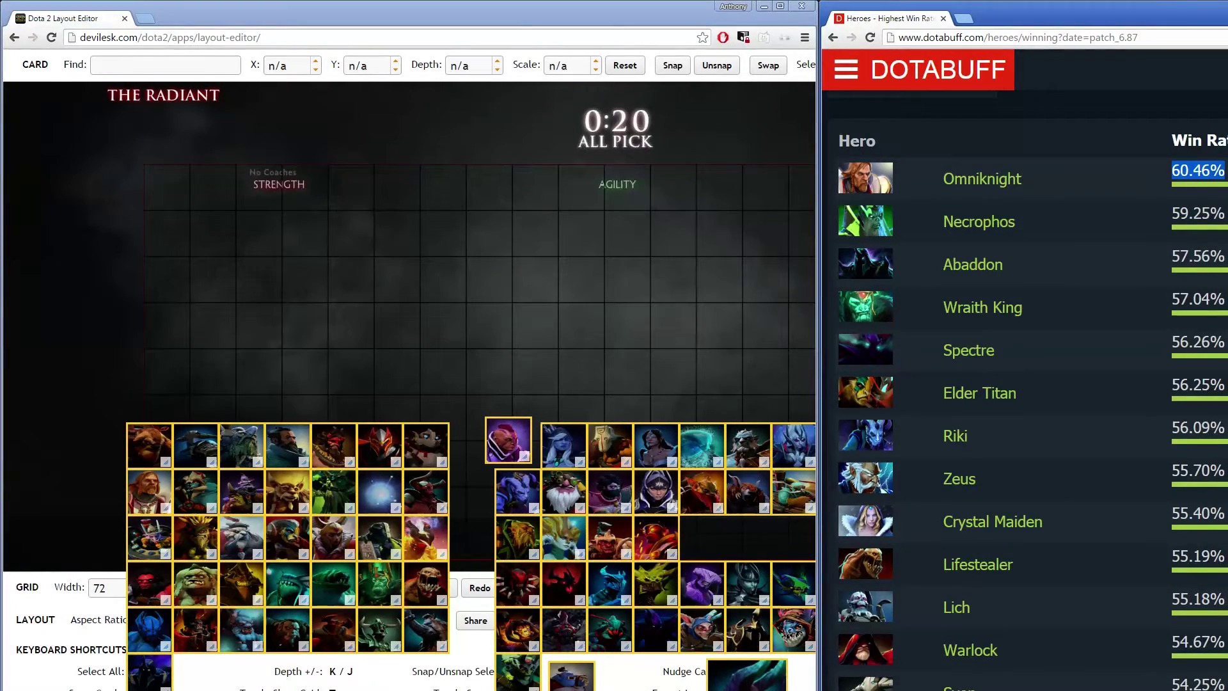
{"action": "scroll", "coordinate": [410, 384], "scroll_direction": "right", "scroll_amount": 1}
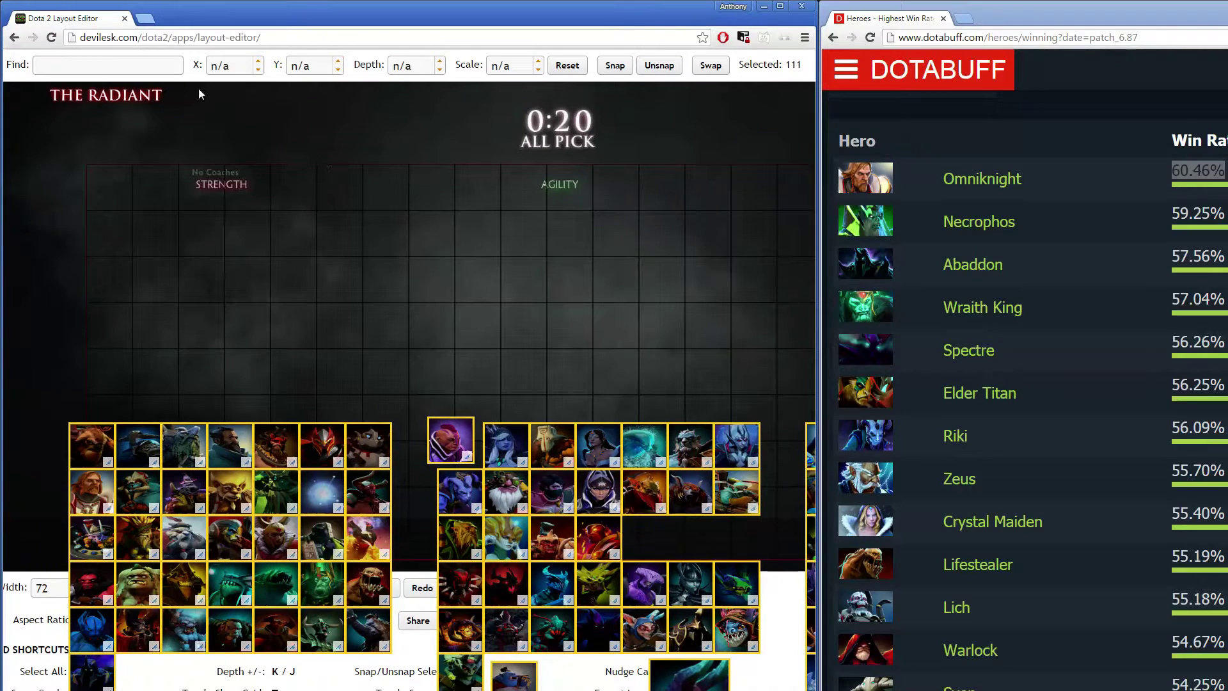
{"action": "left_click", "coordinate": [101, 65]}
{"action": "type", "text": "omniknight"}
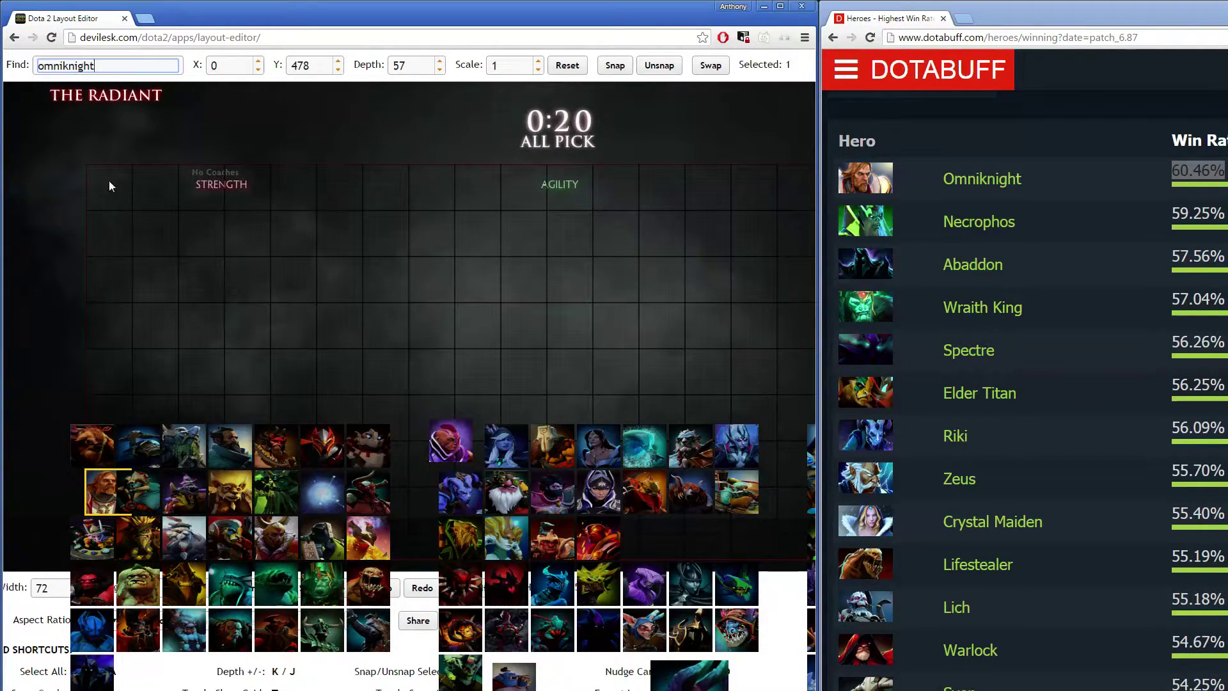
{"action": "left_click_drag", "start_coordinate": [108, 489], "coordinate": [160, 232]}
{"action": "type", "text": "nightf"}
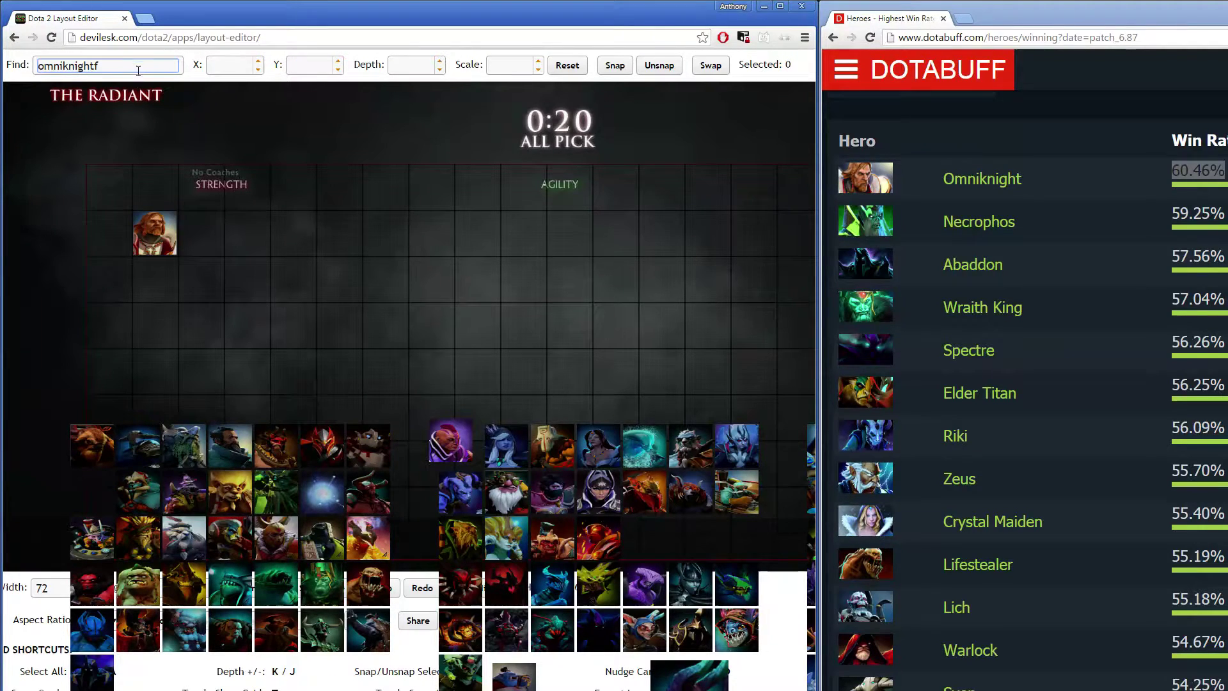
- Find the Necrophos card and place it directly to the right of Omniknight in the grid's second row
{"action": "left_click_drag", "start_coordinate": [100, 66], "coordinate": [3, 51]}
{"action": "type", "text": "necrophos"}
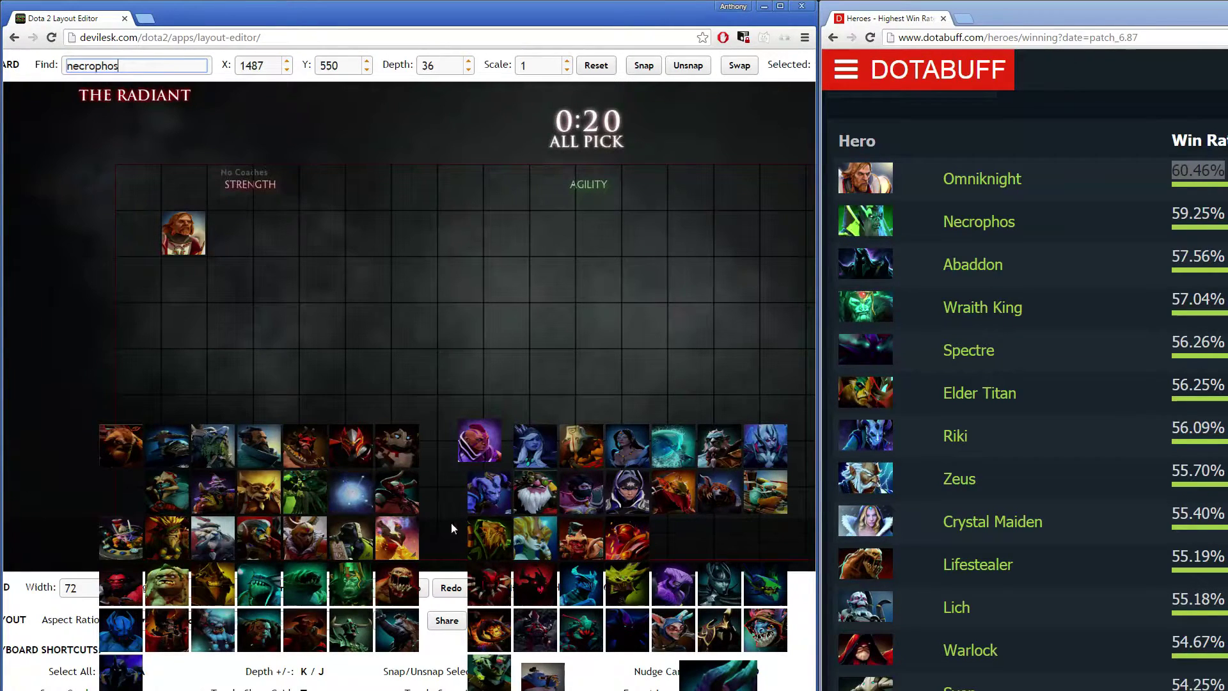
{"action": "scroll", "coordinate": [410, 384], "scroll_direction": "right", "scroll_amount": 6}
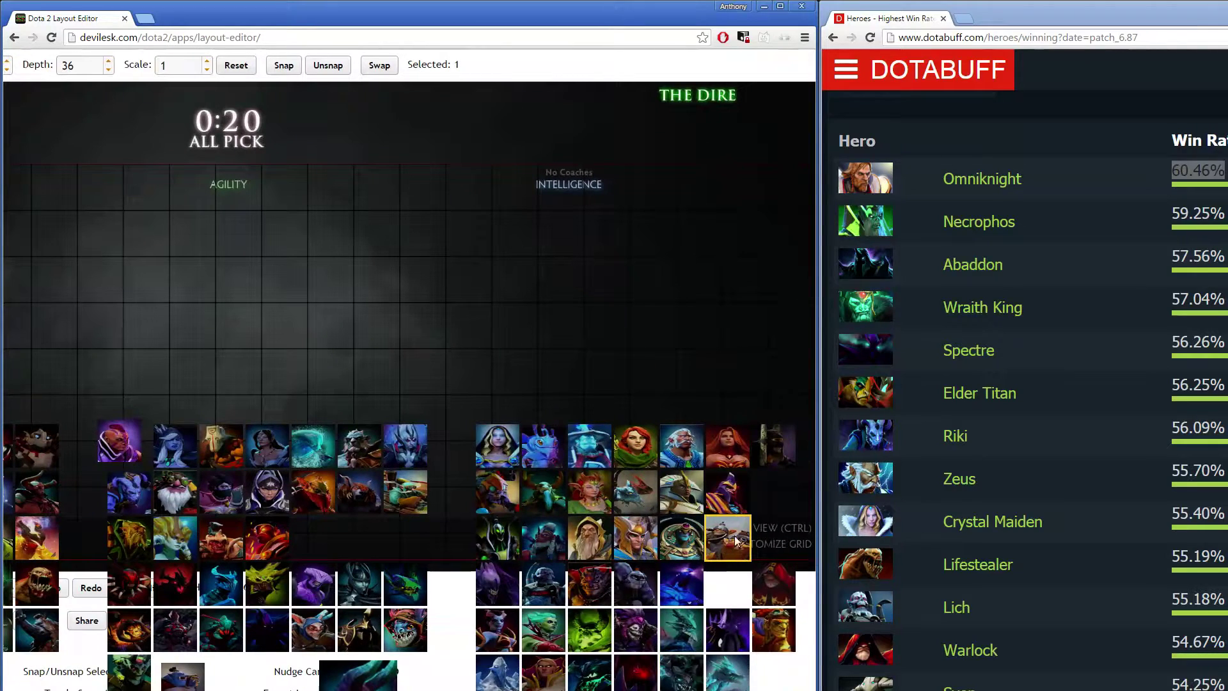
{"action": "left_click_drag", "start_coordinate": [735, 536], "coordinate": [209, 197]}
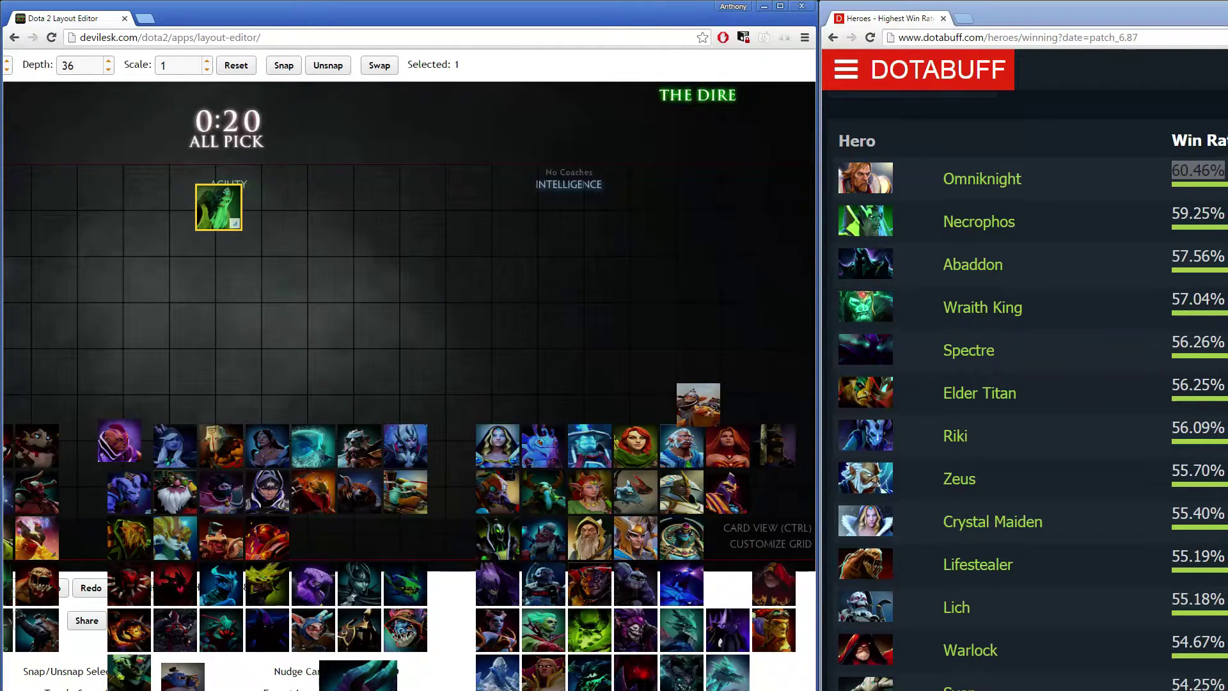
{"action": "scroll", "coordinate": [409, 384], "scroll_direction": "left", "scroll_amount": 6}
{"action": "left_click_drag", "start_coordinate": [597, 209], "coordinate": [277, 220]}
{"action": "type", "text": "f"}
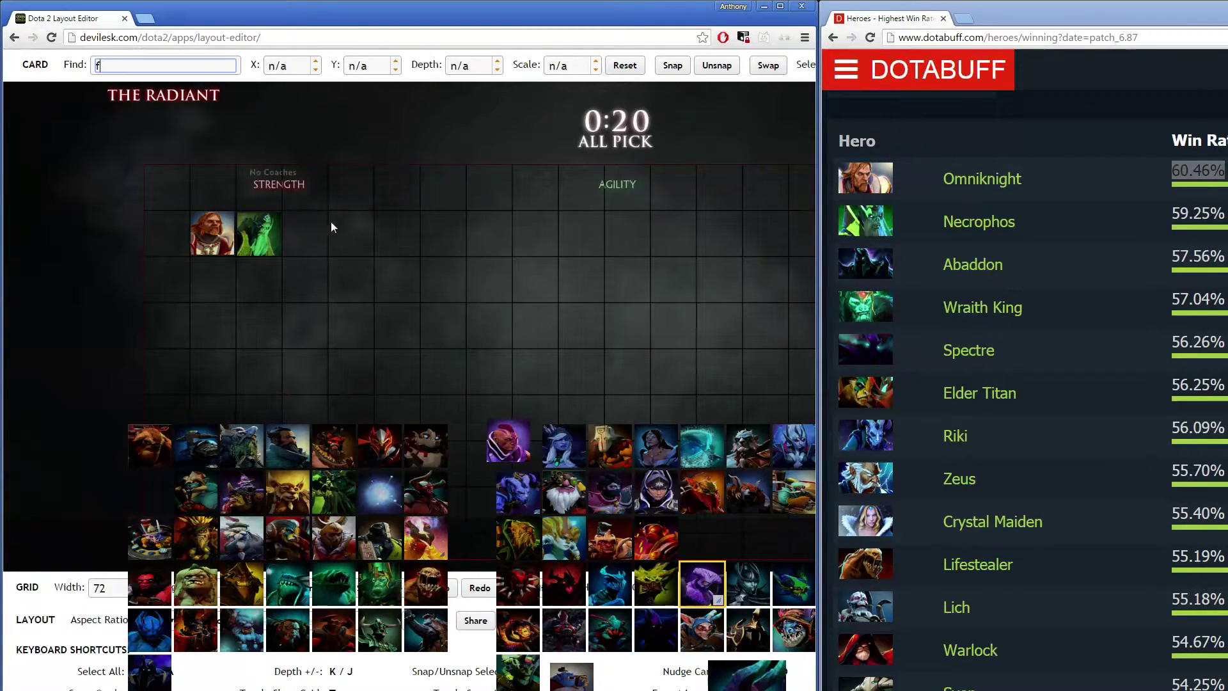
- Search for "abbadon", locate Abaddon's card among the lower cards and place it directly to the right of Necrophos
{"action": "key", "text": "BackSpace"}
{"action": "type", "text": "abbadon"}
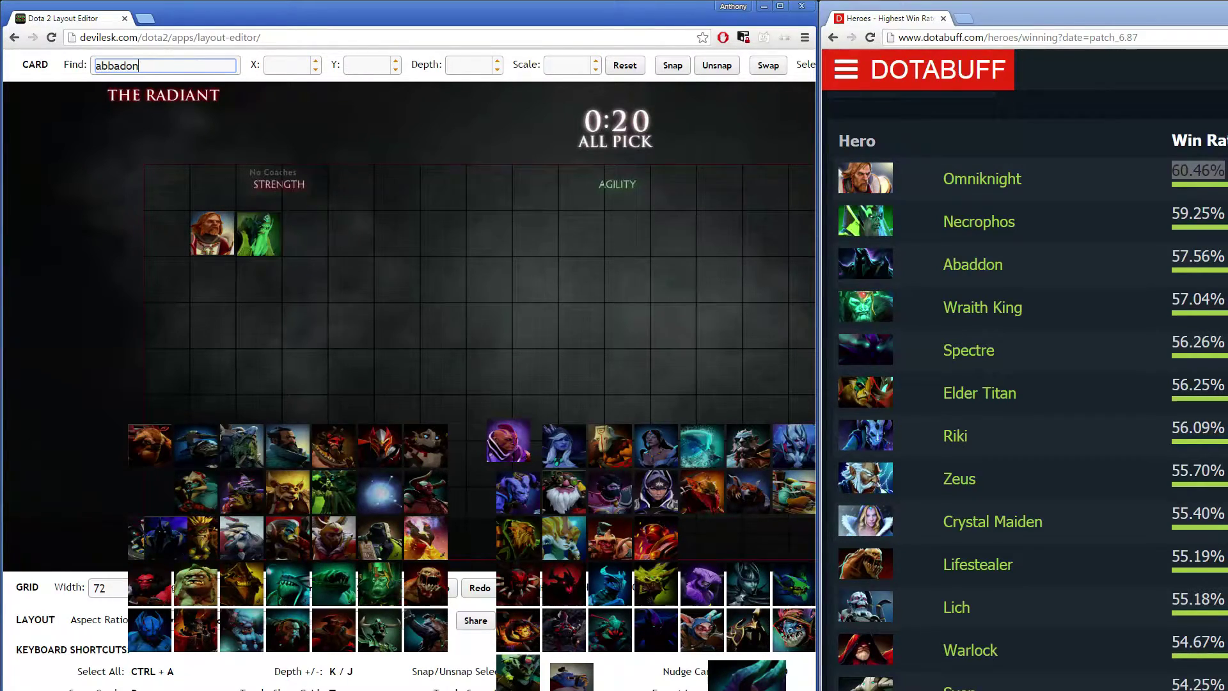
{"action": "scroll", "coordinate": [409, 370], "scroll_direction": "right", "scroll_amount": 6}
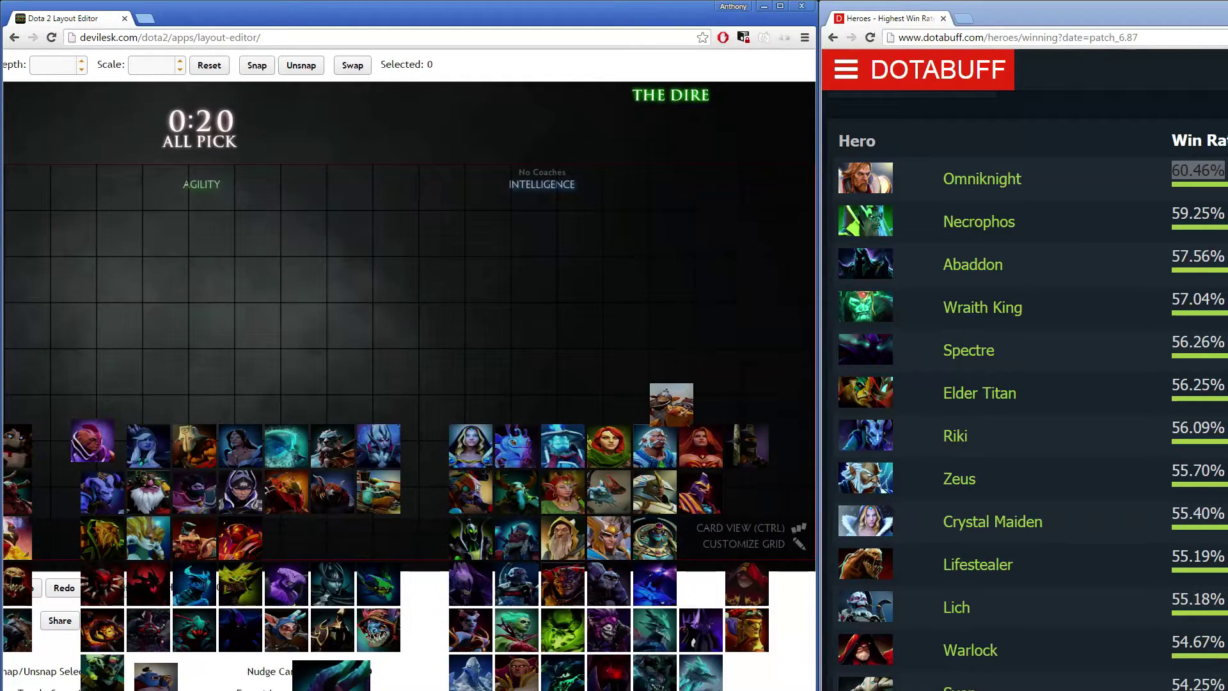
{"action": "scroll", "coordinate": [409, 370], "scroll_direction": "left", "scroll_amount": 6}
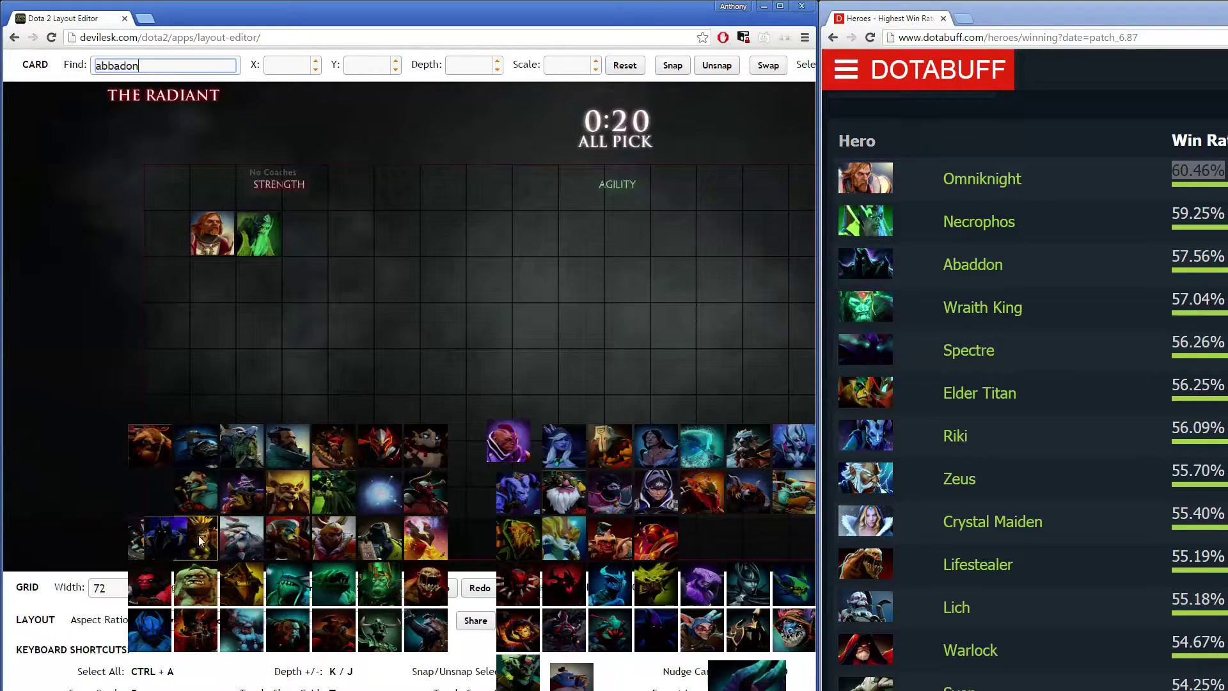
{"action": "left_click", "coordinate": [160, 531]}
{"action": "left_click_drag", "start_coordinate": [275, 251], "coordinate": [298, 223]}
{"action": "type", "text": "f"}
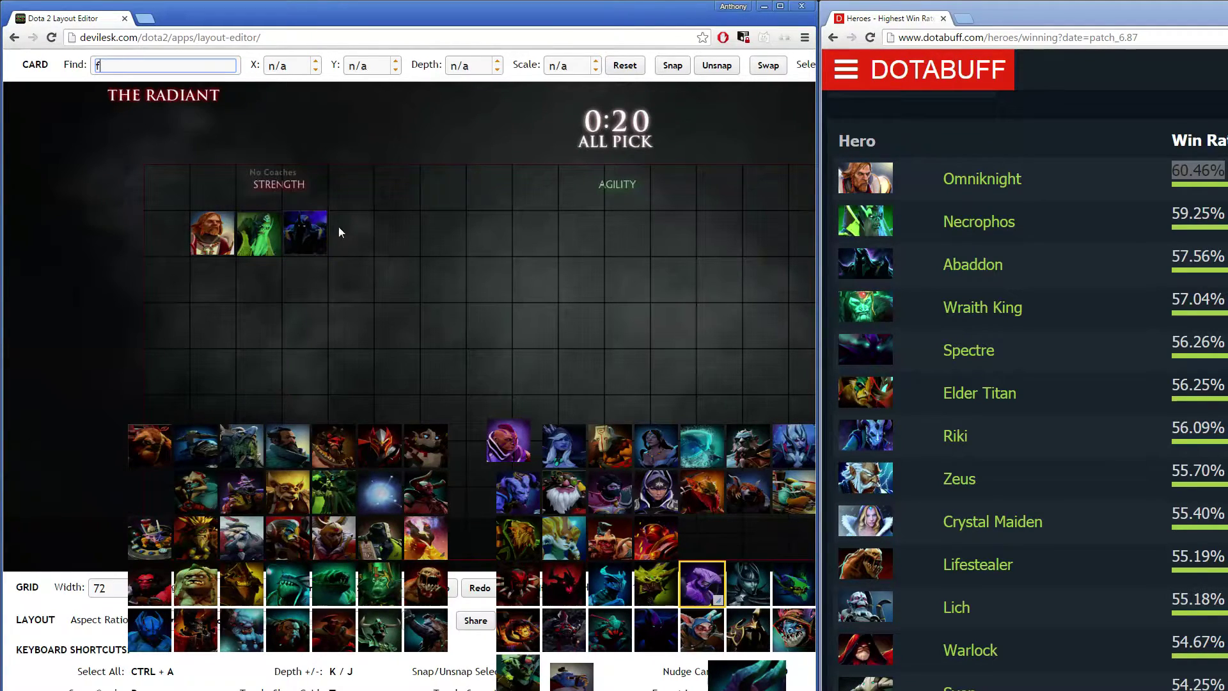
- Find the Wraith King card by searching "wraith" and place it directly to the right of Abaddon
{"action": "key", "text": "BackSpace"}
{"action": "type", "text": "wratih"}
{"action": "key", "text": "BackSpace"}
{"action": "type", "text": "ith"}
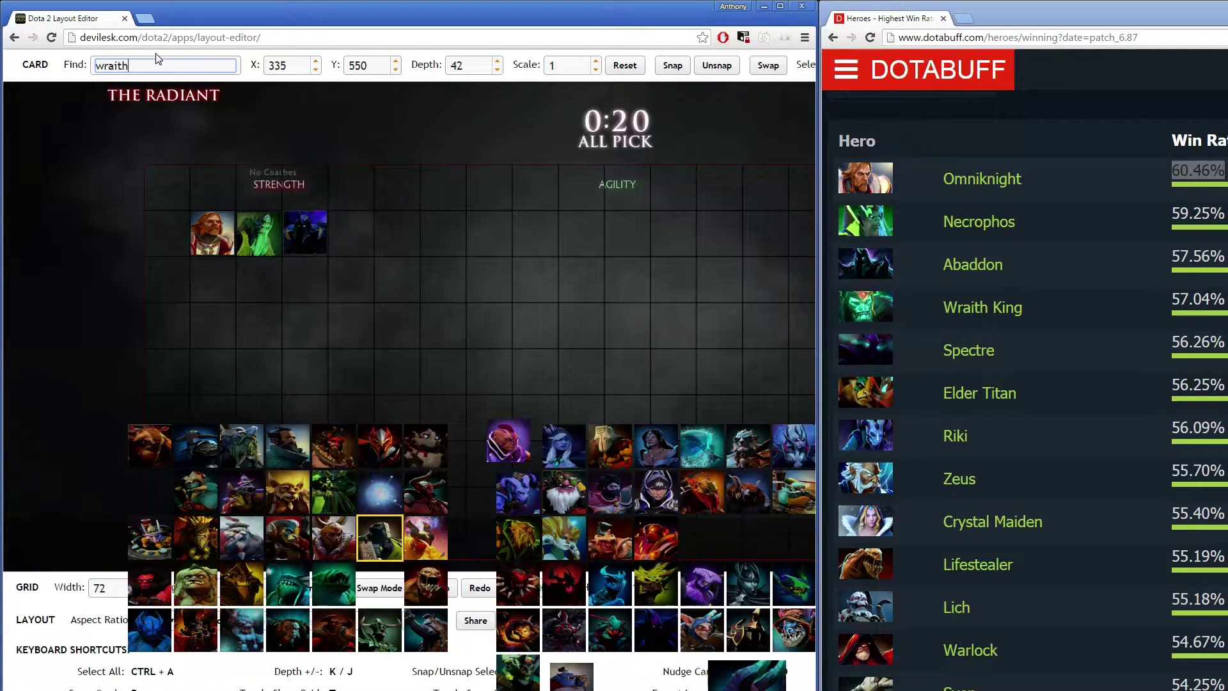
{"action": "left_click_drag", "start_coordinate": [388, 540], "coordinate": [356, 232]}
{"action": "type", "text": "f"}
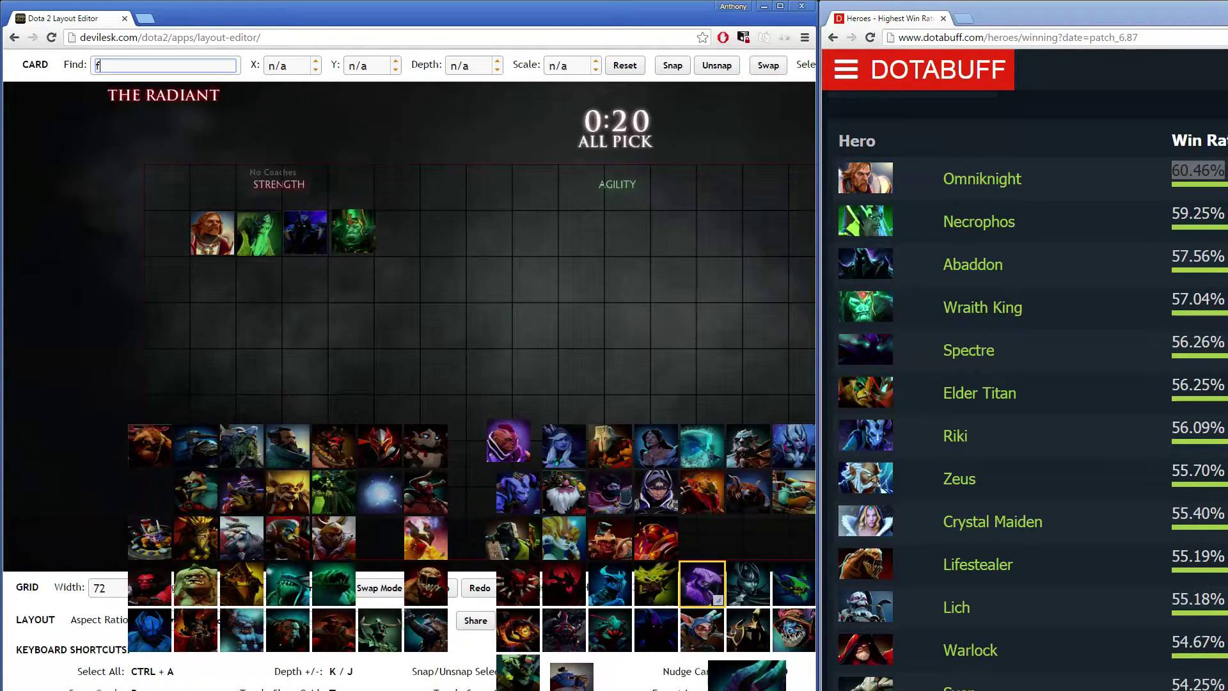
- Maximize the layout editor and move the remaining cards up into the grid, placing the two leftover cards at the upper right of the Agility section
{"action": "scroll", "coordinate": [409, 384], "scroll_direction": "right", "scroll_amount": 6}
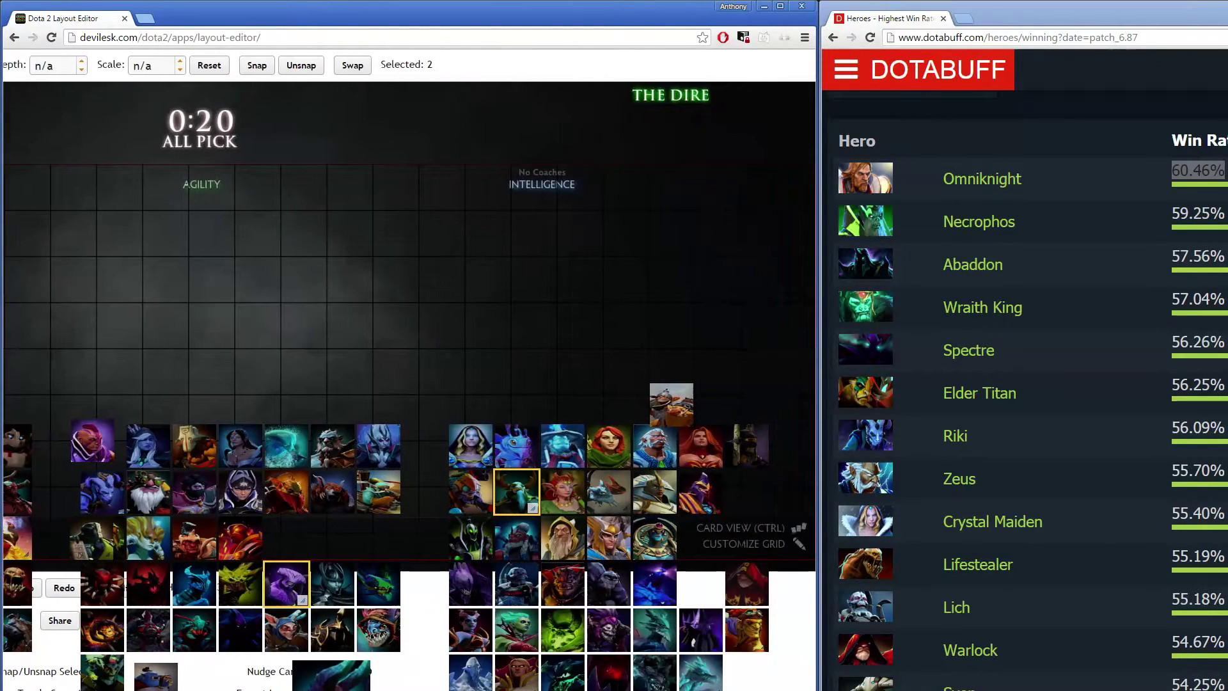
{"action": "scroll", "coordinate": [410, 384], "scroll_direction": "left", "scroll_amount": 4}
{"action": "scroll", "coordinate": [409, 320], "scroll_direction": "left", "scroll_amount": 5}
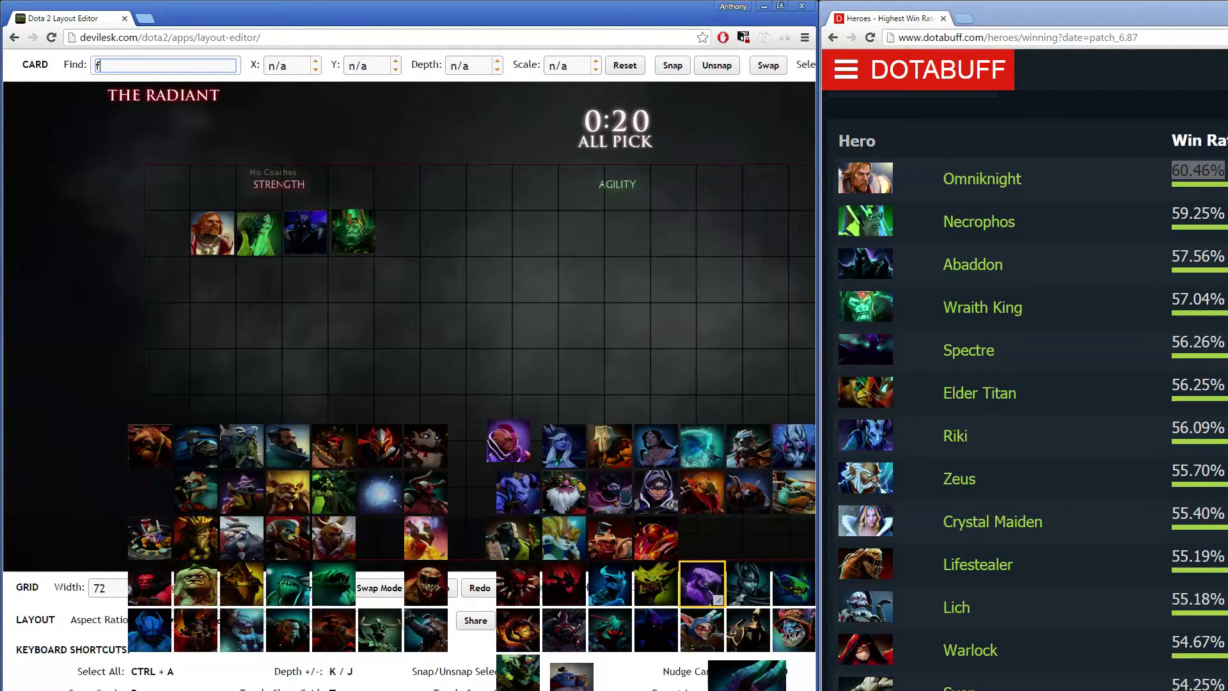
{"action": "left_click", "coordinate": [779, 7]}
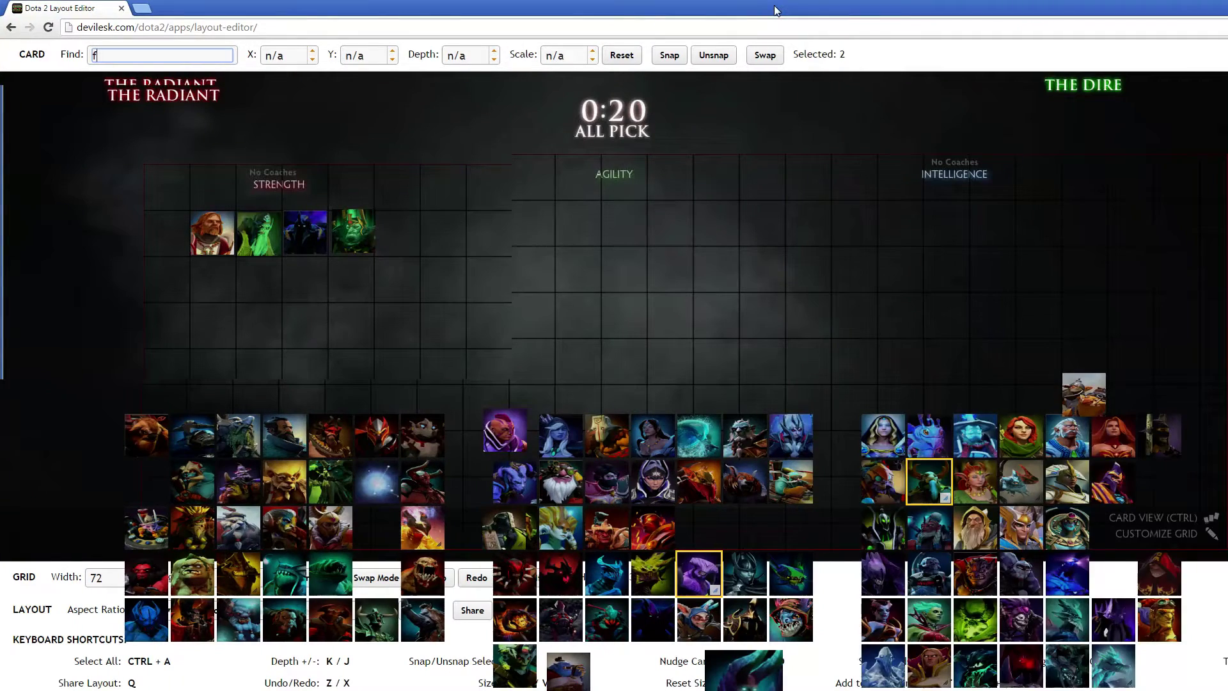
{"action": "left_click", "coordinate": [634, 414]}
{"action": "key", "text": "ctrl+a"}
{"action": "key", "text": "f"}
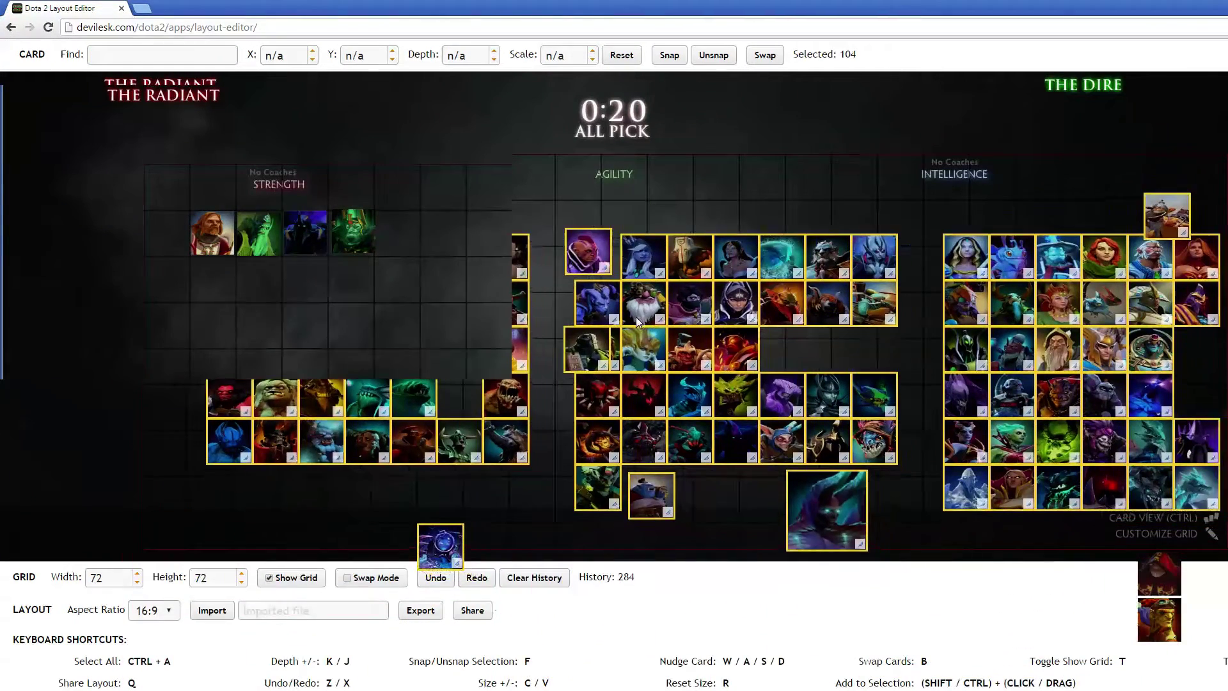
{"action": "left_click_drag", "start_coordinate": [1035, 521], "coordinate": [825, 211]}
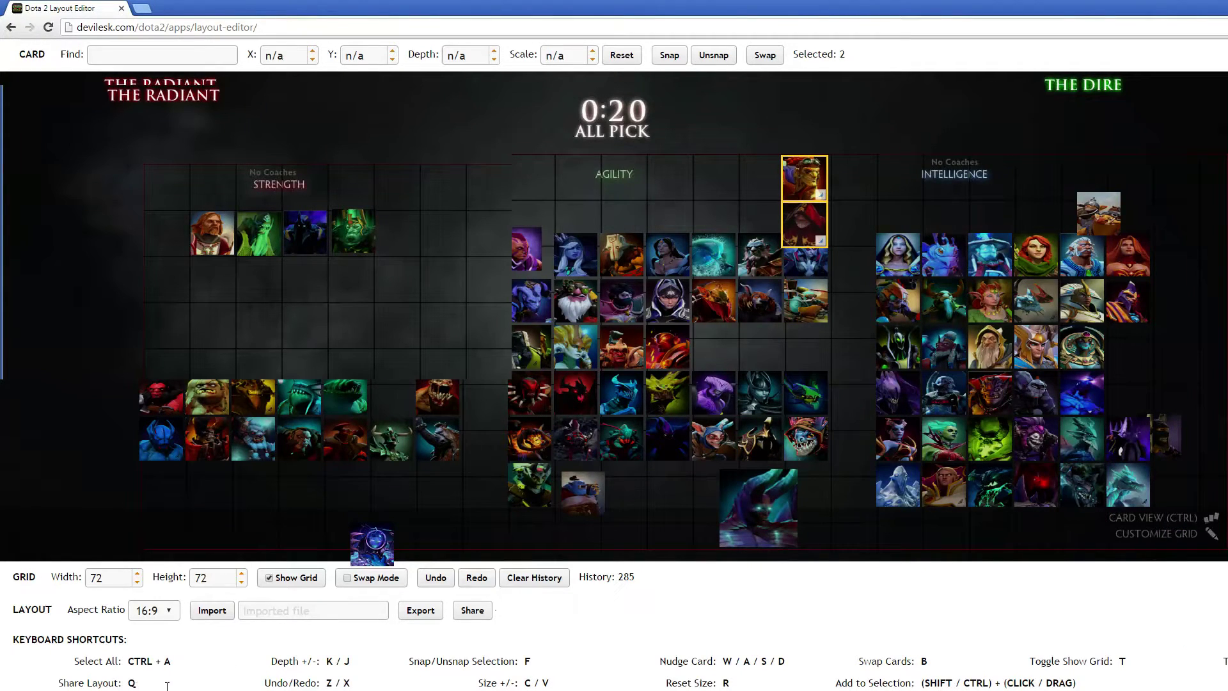
- Generate a share link for the layout and open that link in a new browser tab
{"action": "key", "text": "q"}
{"action": "left_click_drag", "start_coordinate": [742, 611], "coordinate": [505, 579]}
{"action": "key", "text": "ctrl+c"}
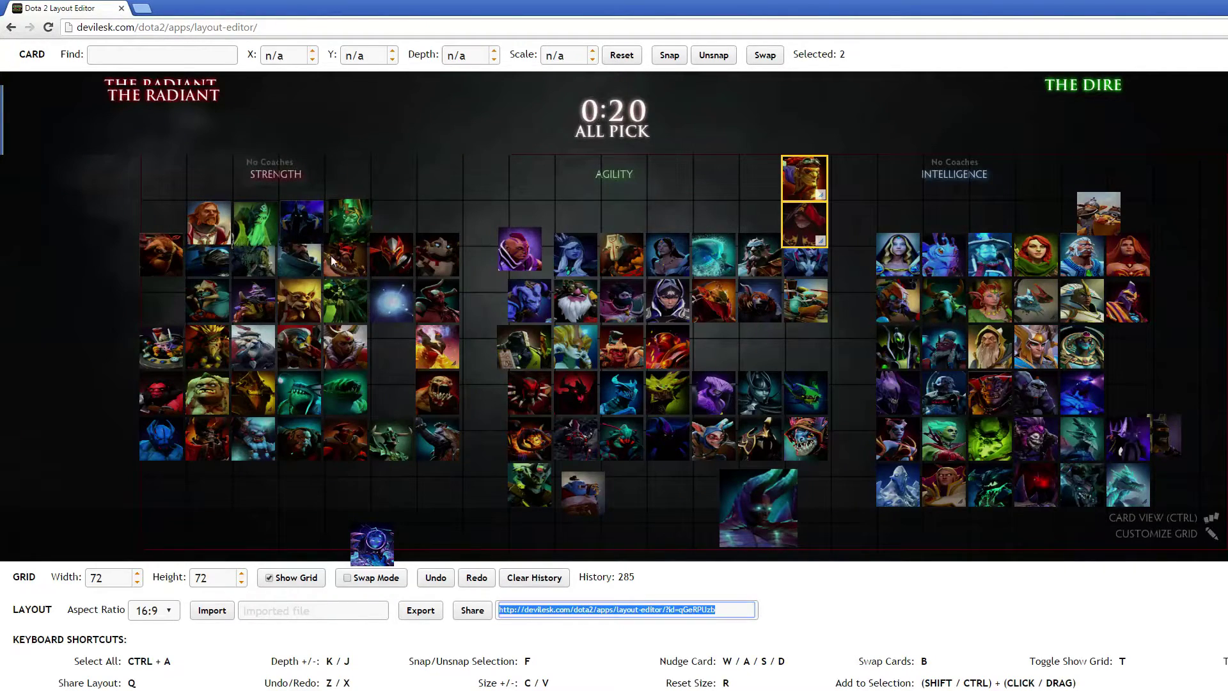
{"action": "left_click", "coordinate": [141, 7]}
{"action": "key", "text": "ctrl+v"}
{"action": "key", "text": "Return"}
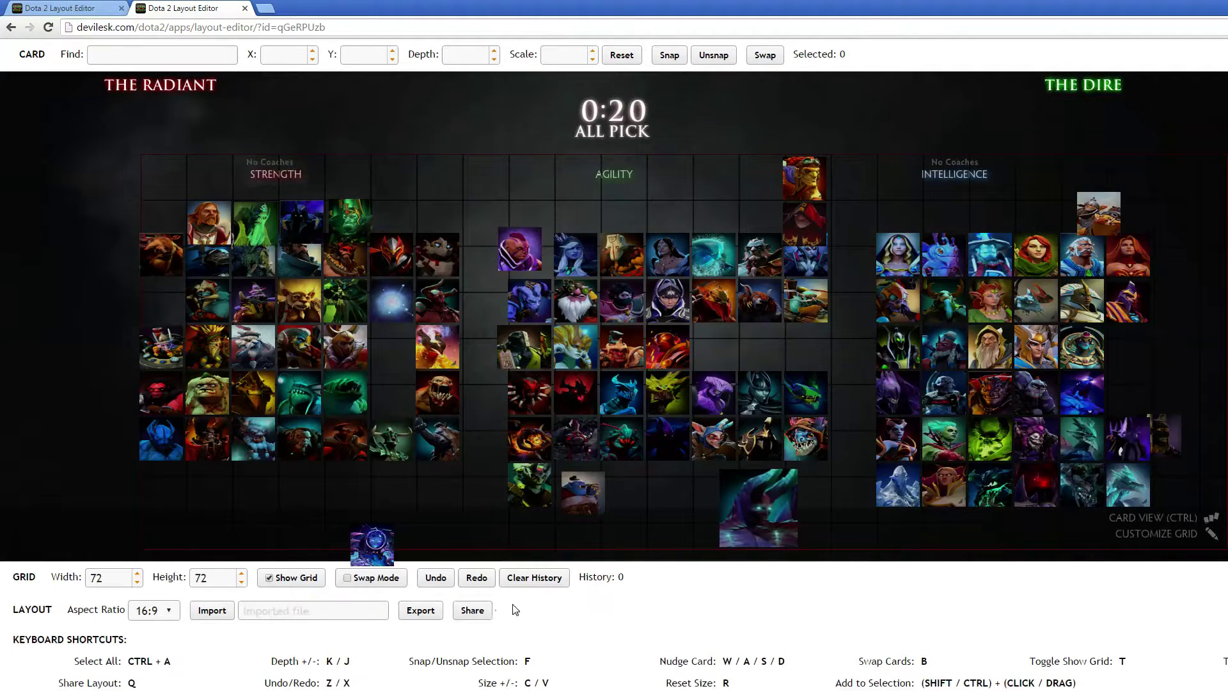
- Export and download the layout as fulldeck_layout.txt, and examine the file's hero entries in Notepad
{"action": "left_click", "coordinate": [424, 612]}
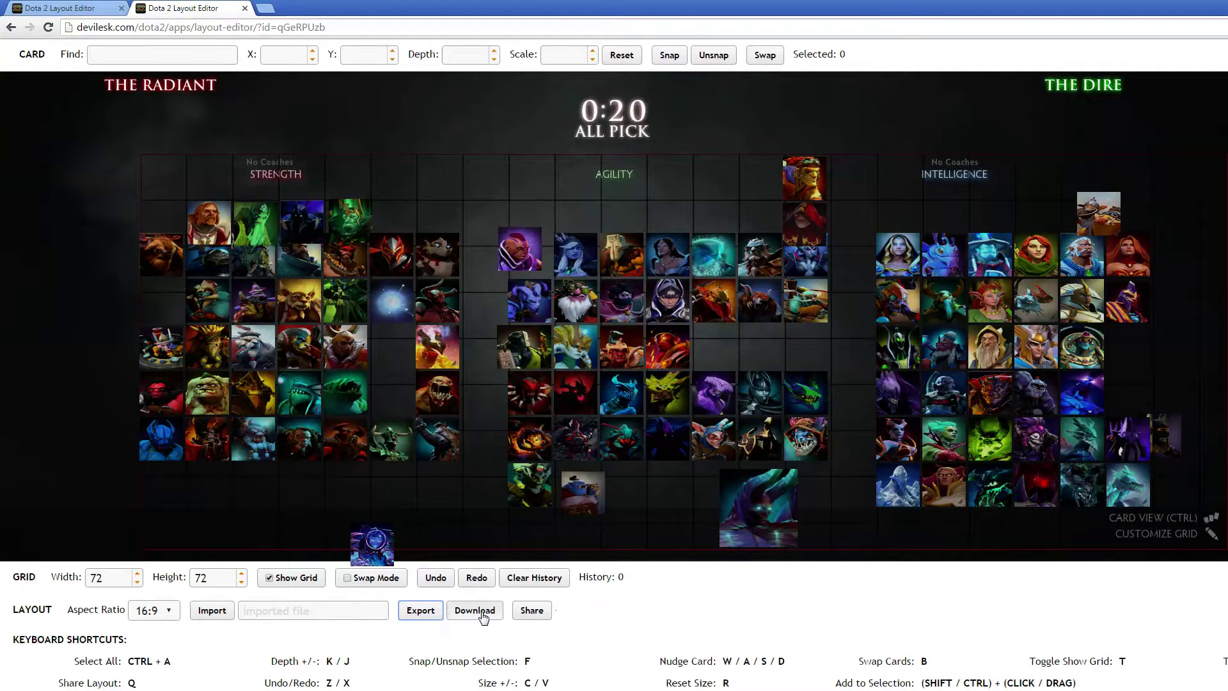
{"action": "left_click", "coordinate": [473, 613]}
{"action": "left_click_drag", "start_coordinate": [997, 99], "coordinate": [478, 150]}
{"action": "left_click_drag", "start_coordinate": [479, 217], "coordinate": [916, 318]}
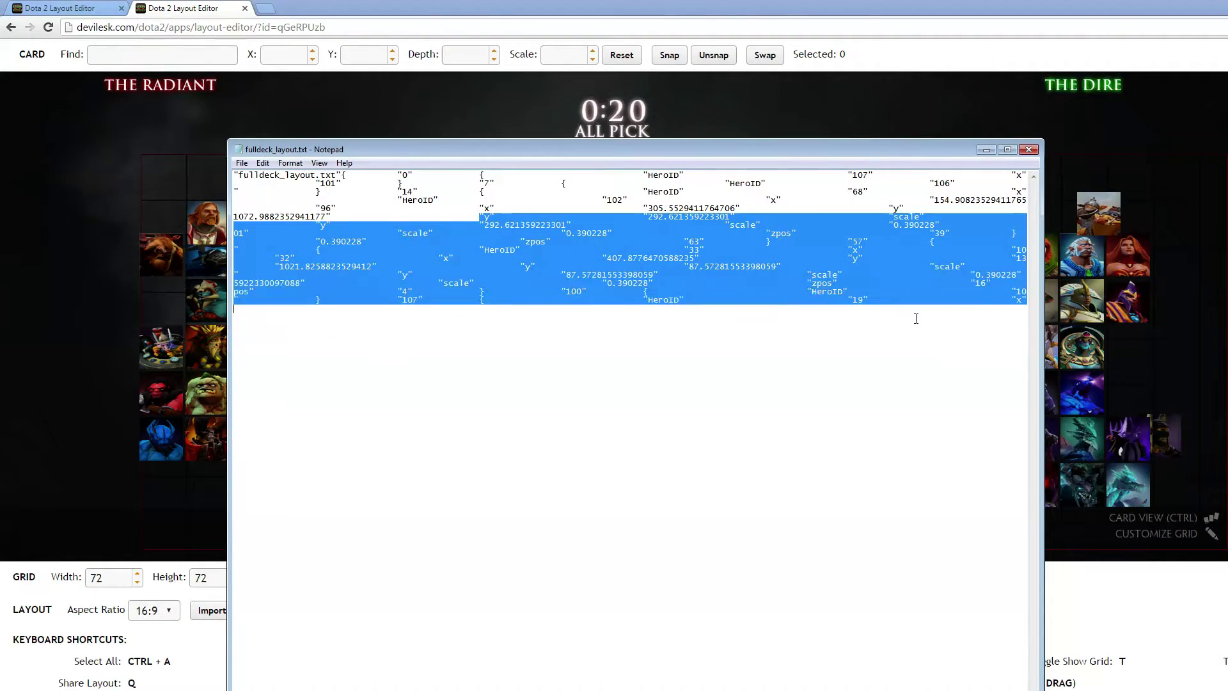
{"action": "left_click", "coordinate": [341, 197]}
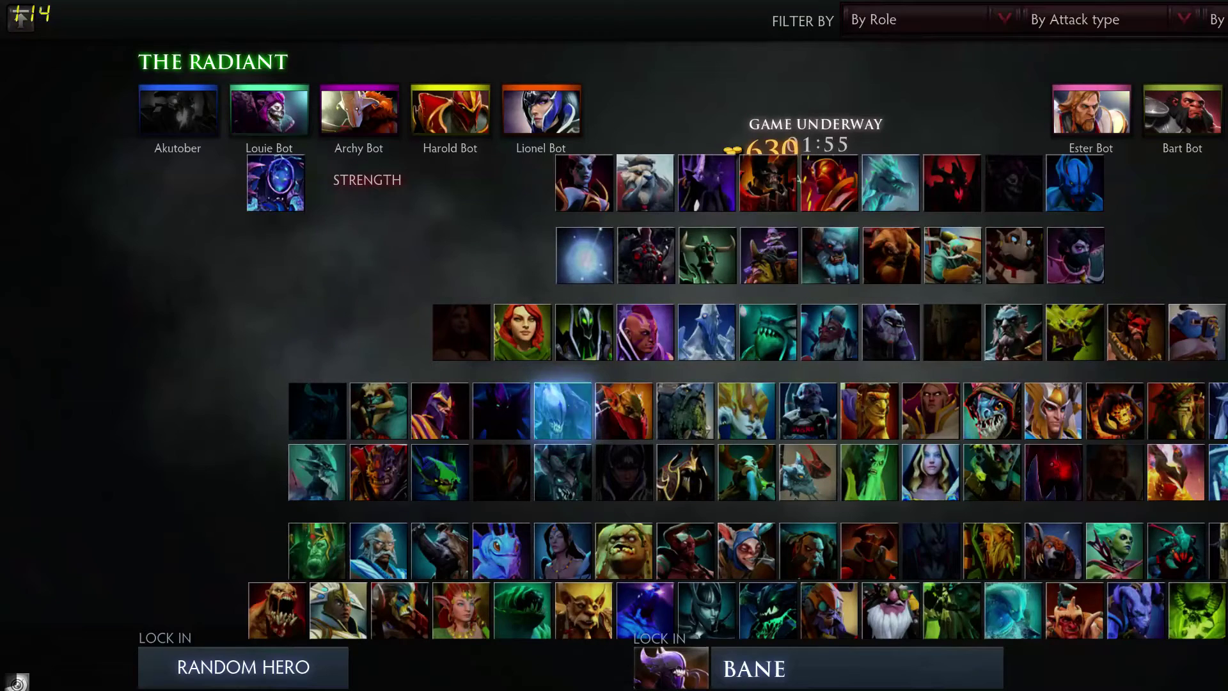
- Switch to Dota 2, start customizing the hero grid and bring up the saved 6.85 entry in the layout selection list
{"action": "key", "text": "alt+Tab"}
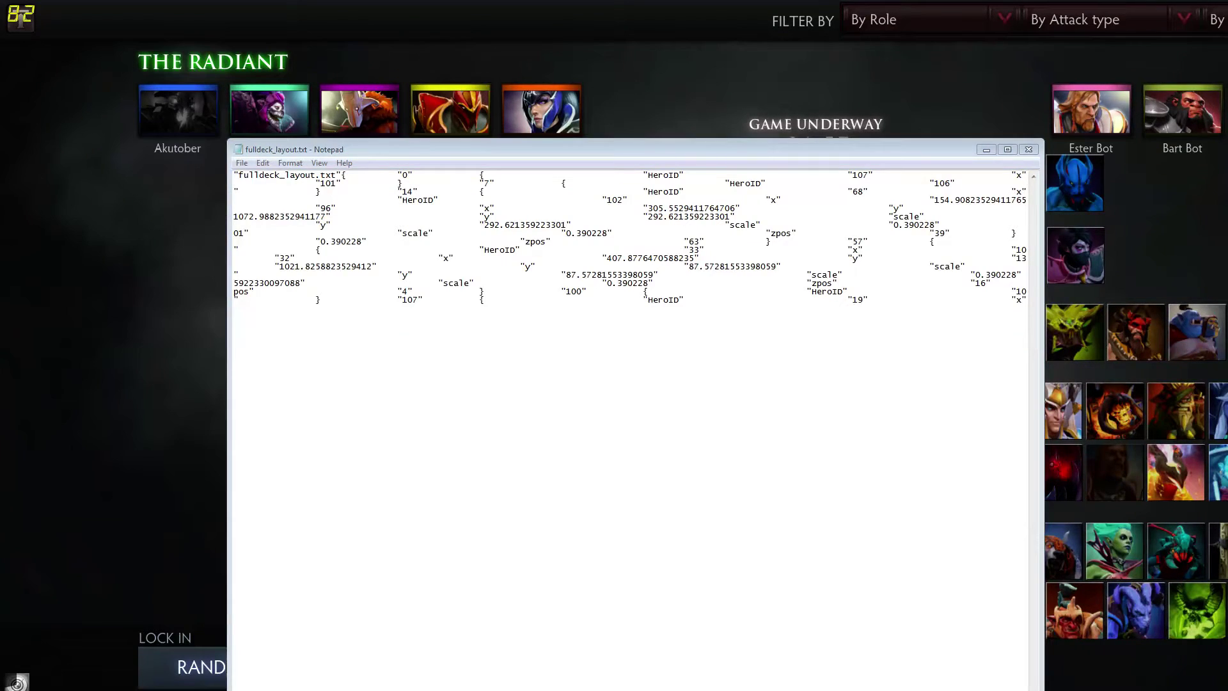
{"action": "key", "text": "alt+Tab"}
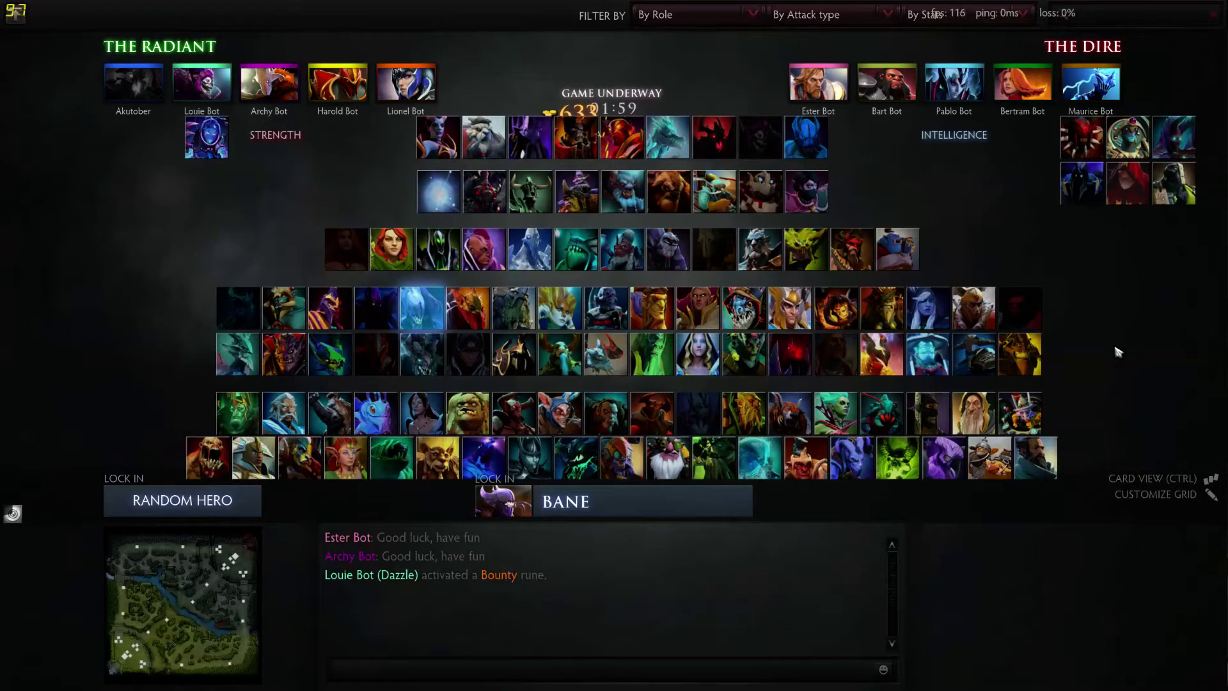
{"action": "left_click", "coordinate": [1157, 494]}
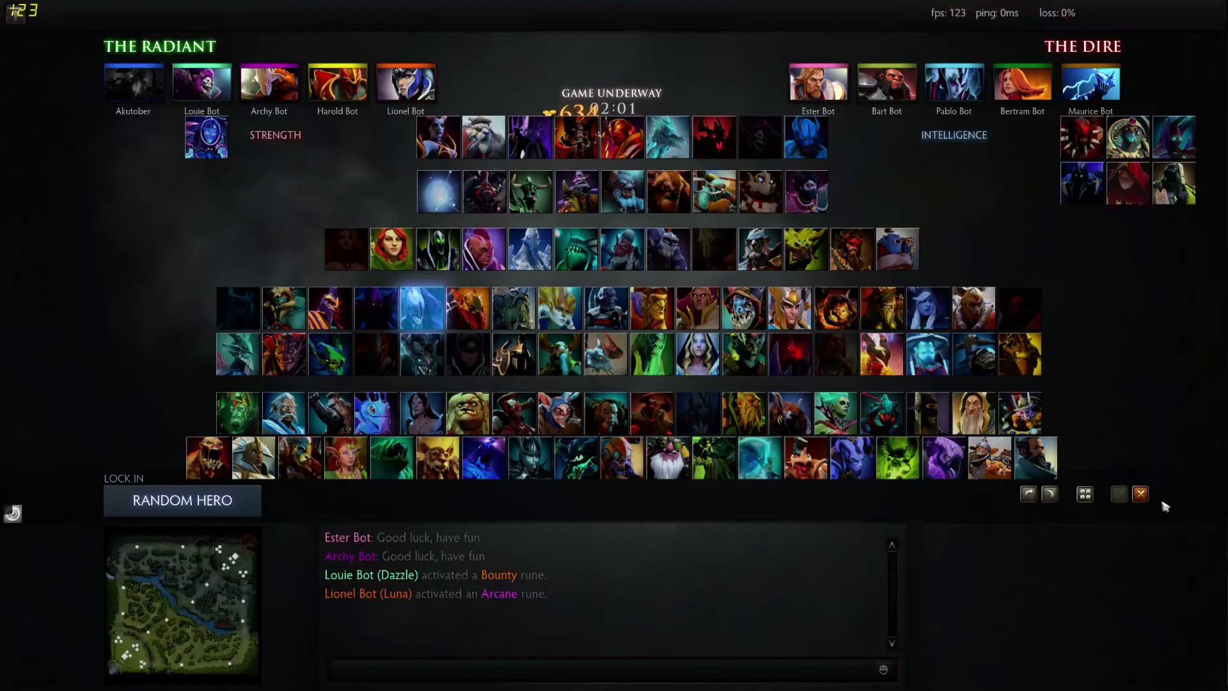
{"action": "left_click", "coordinate": [1048, 494]}
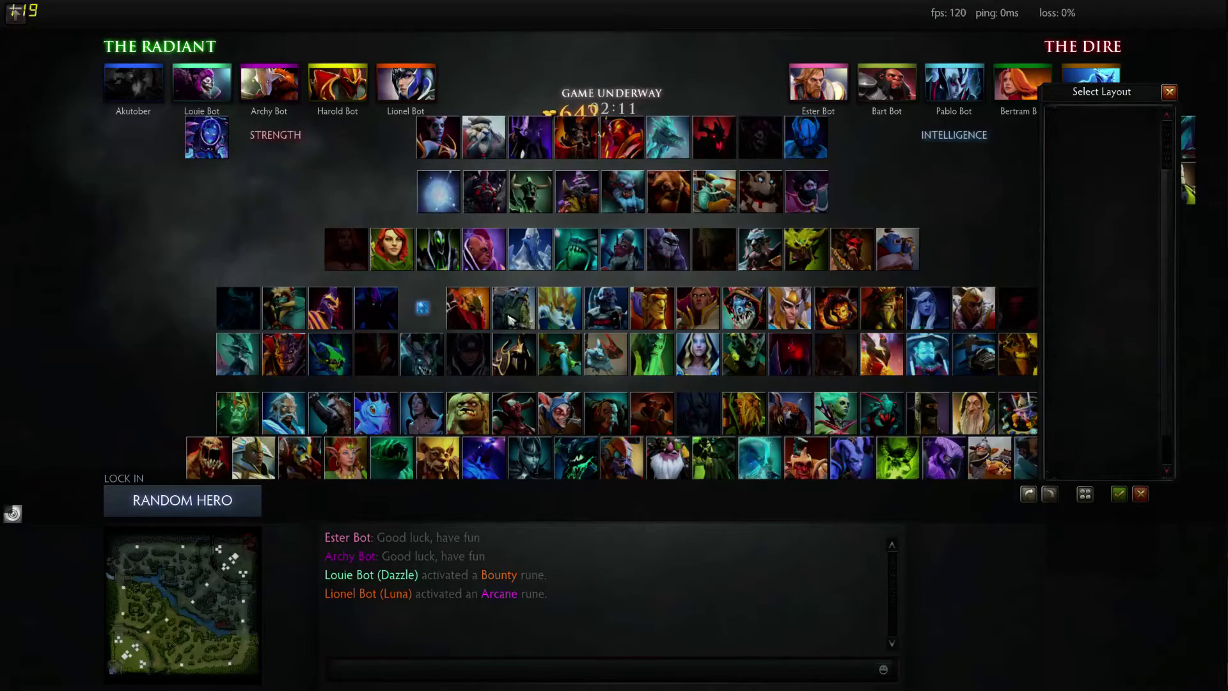
{"action": "scroll", "coordinate": [1129, 160], "scroll_direction": "up", "scroll_amount": 2}
{"action": "mouse_move", "coordinate": [1103, 119]}
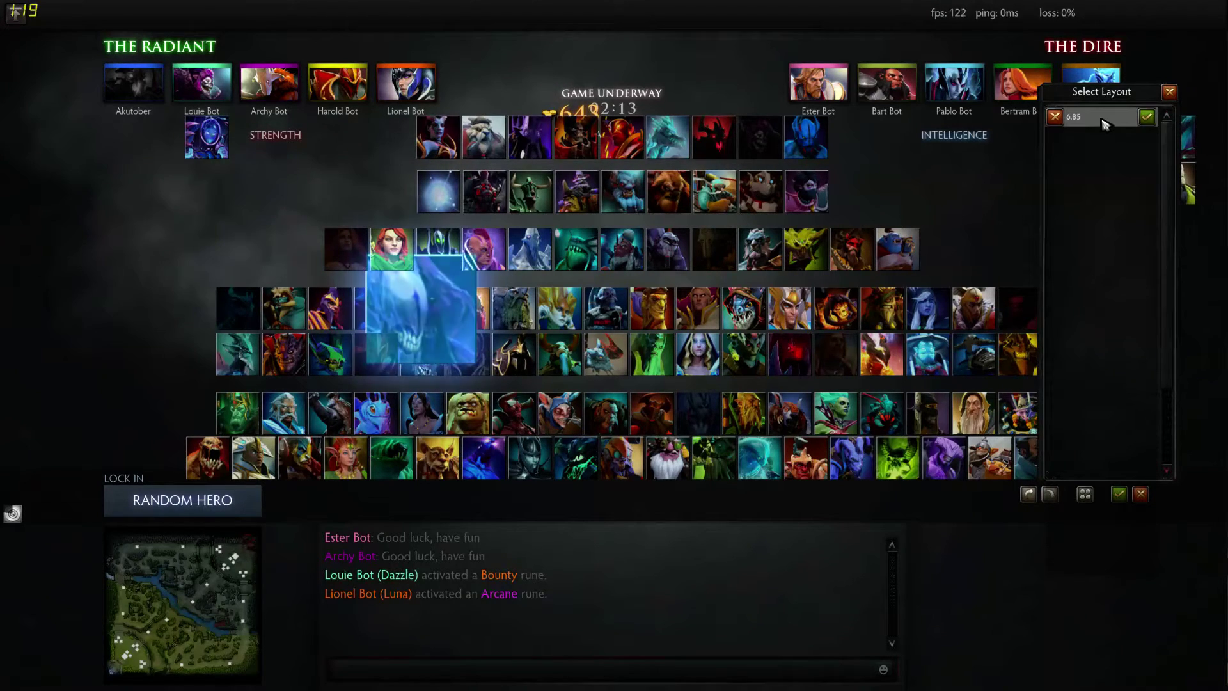